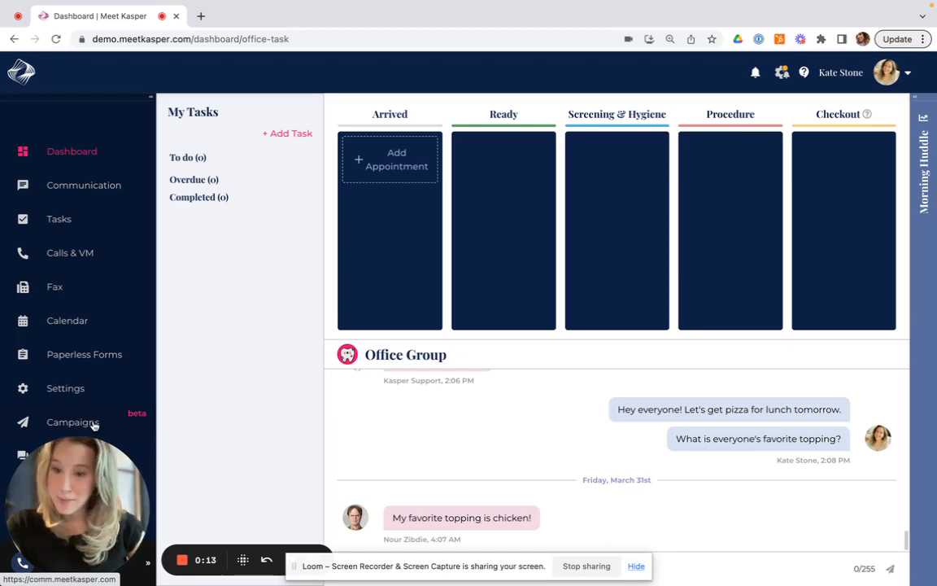
# Open the campaigns Do Not Disturb List and view the practice management appointment schedule
pyautogui.click(93, 424)
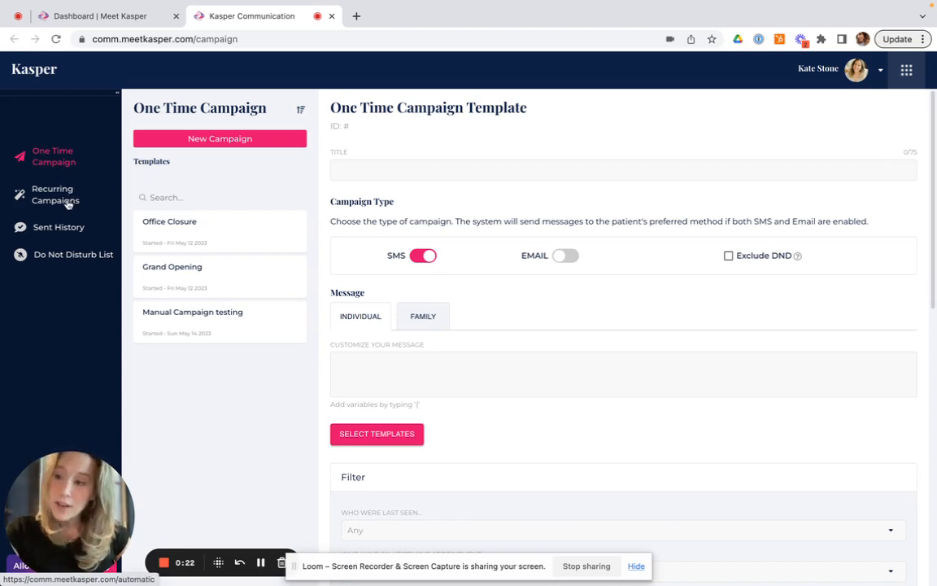
pyautogui.click(103, 260)
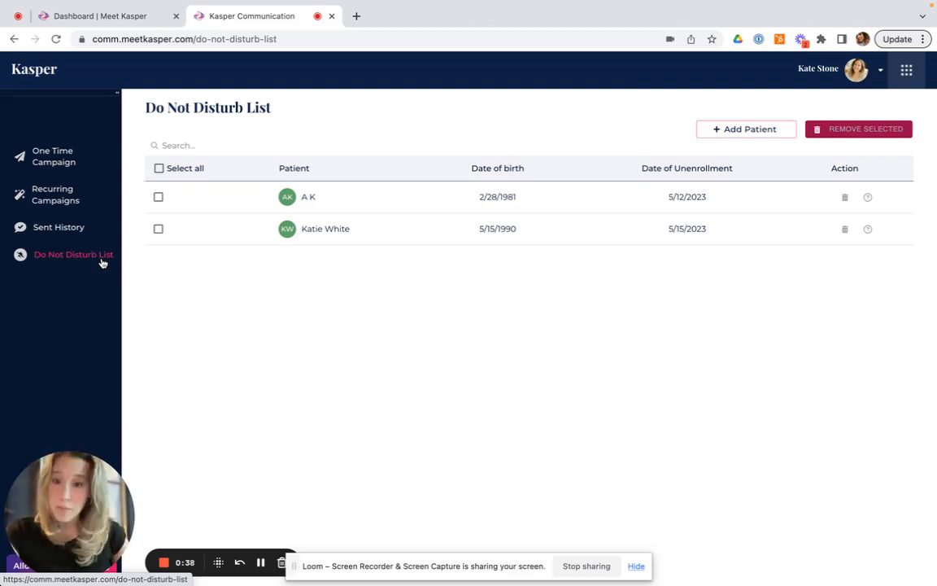
pyautogui.hotkey('ctrl', 'Right')
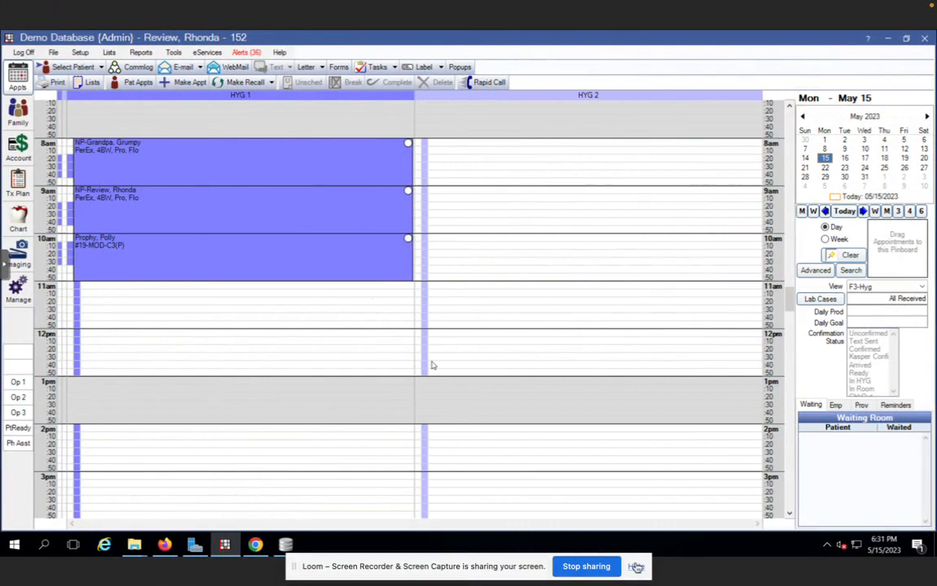
pyautogui.moveTo(306, 158)
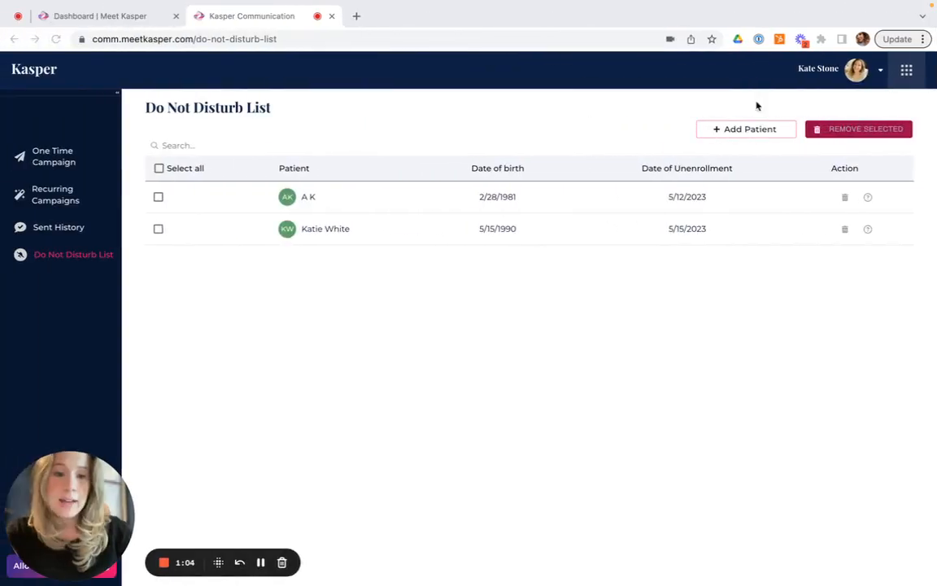
# Search for patient "grump" and add Grumpy Grandpa to the Do Not Disturb list
pyautogui.click(745, 132)
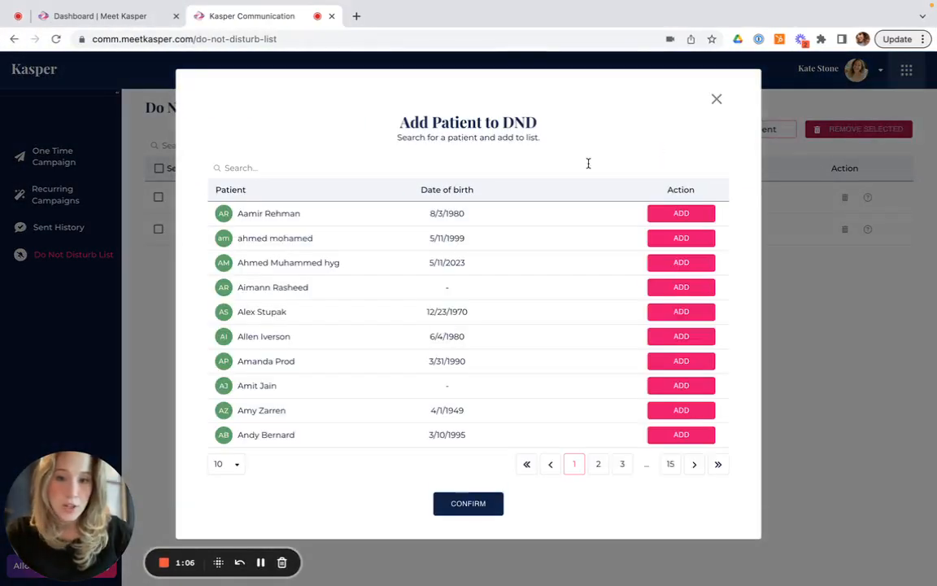
pyautogui.click(587, 163)
pyautogui.write('grump')
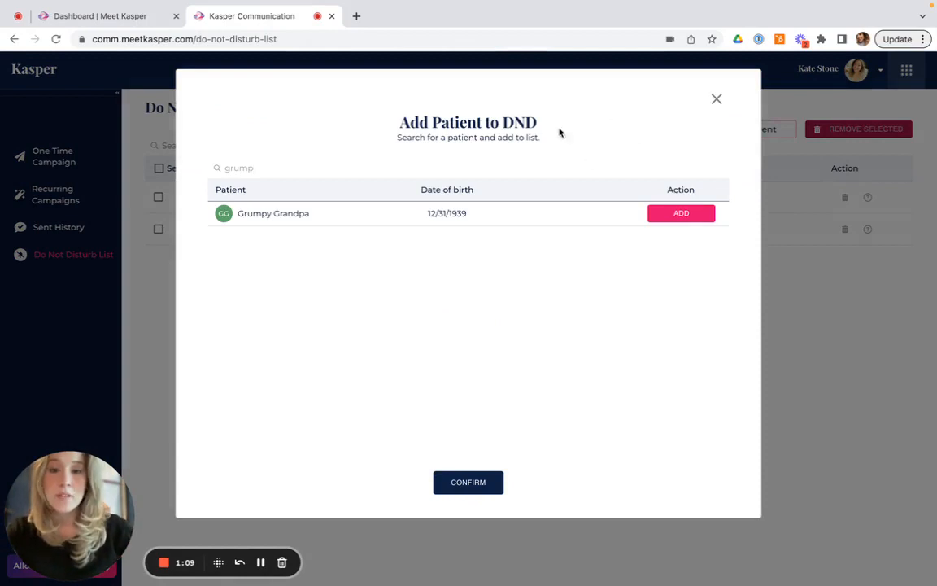
pyautogui.click(682, 213)
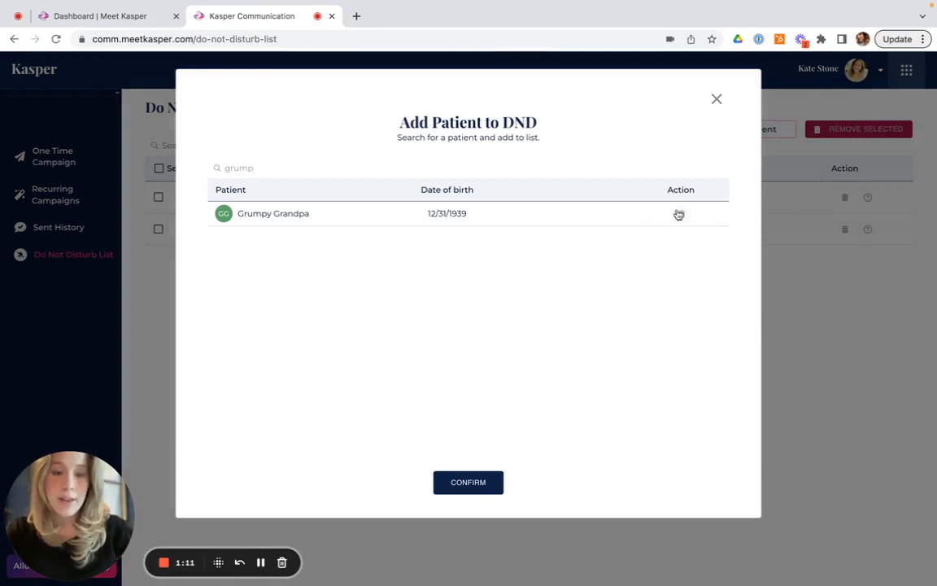
pyautogui.click(488, 481)
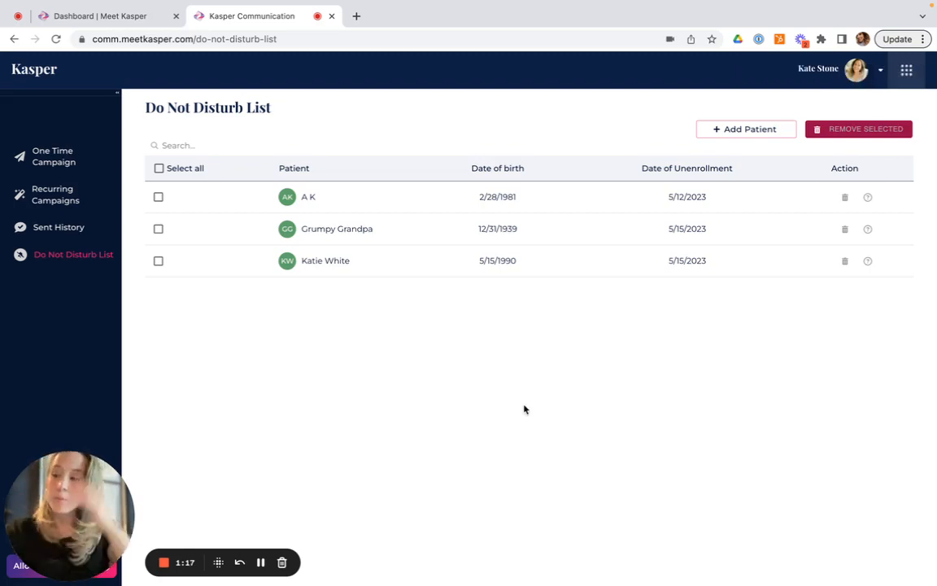
# Add the appointment note DND to Rhonda Review's 9am hygiene appointment and save it
pyautogui.hotkey('ctrl', 'Right')
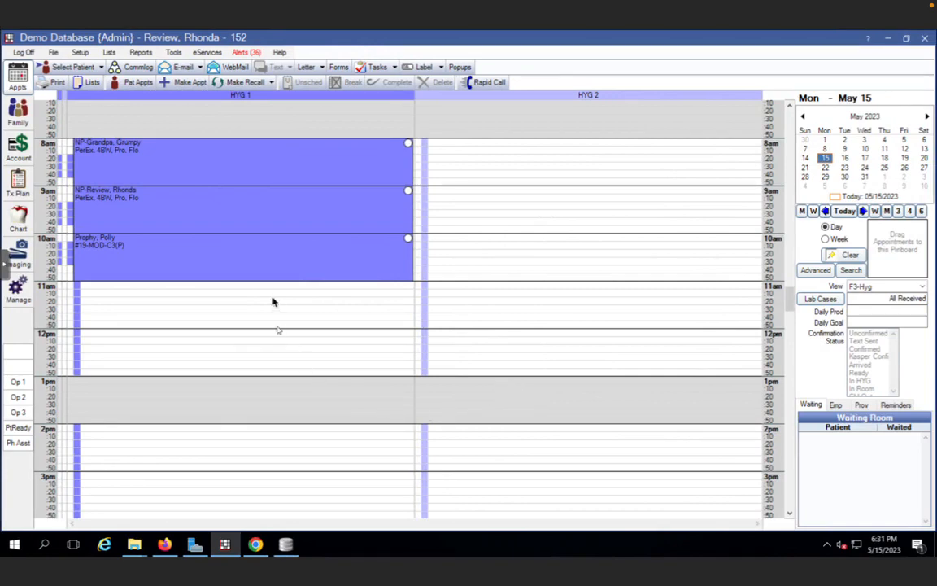
pyautogui.doubleClick(266, 210)
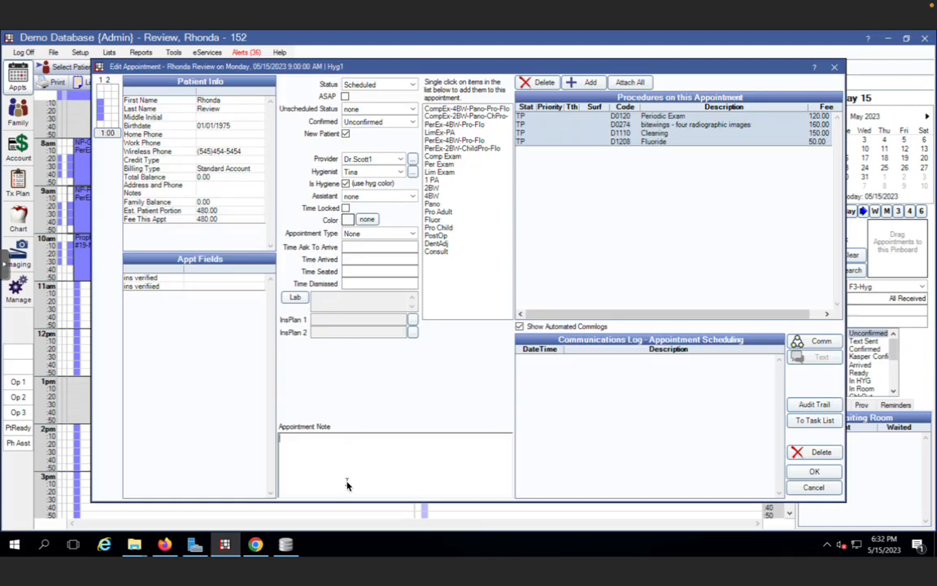
pyautogui.write('DND')
pyautogui.click(814, 471)
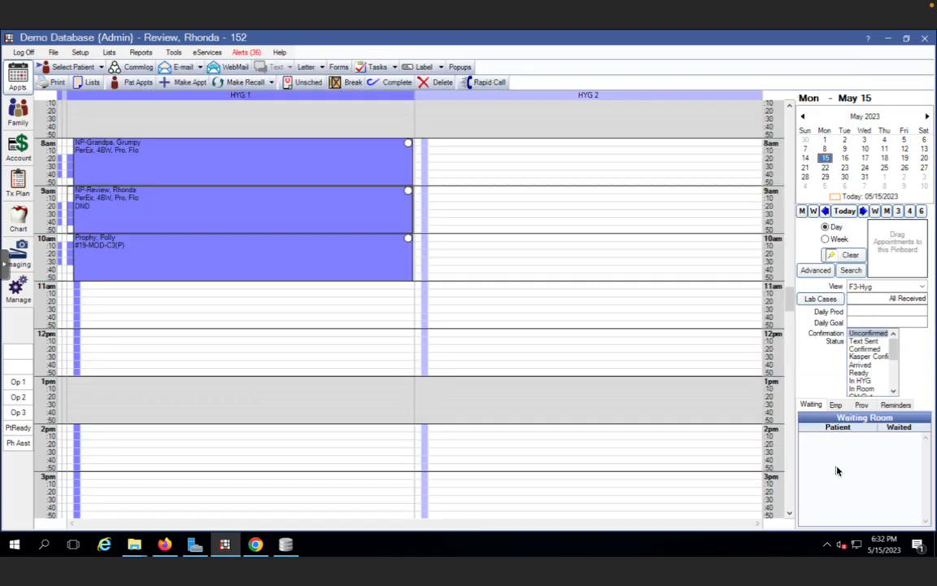
# Browse the Sent History, Do Not Disturb List, One Time Campaign and Recurring Campaigns hygiene reminders pages
pyautogui.hotkey('ctrl', 'Left')
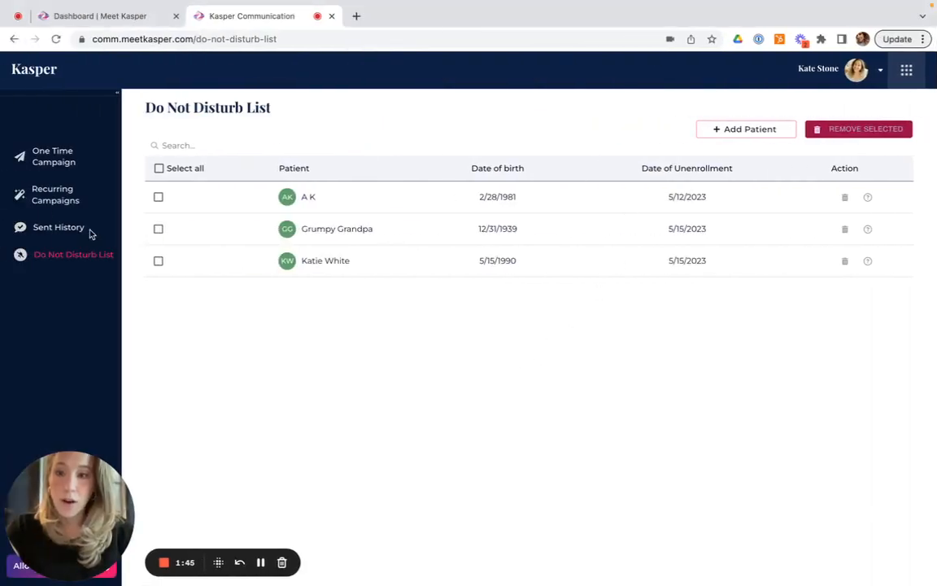
pyautogui.click(80, 231)
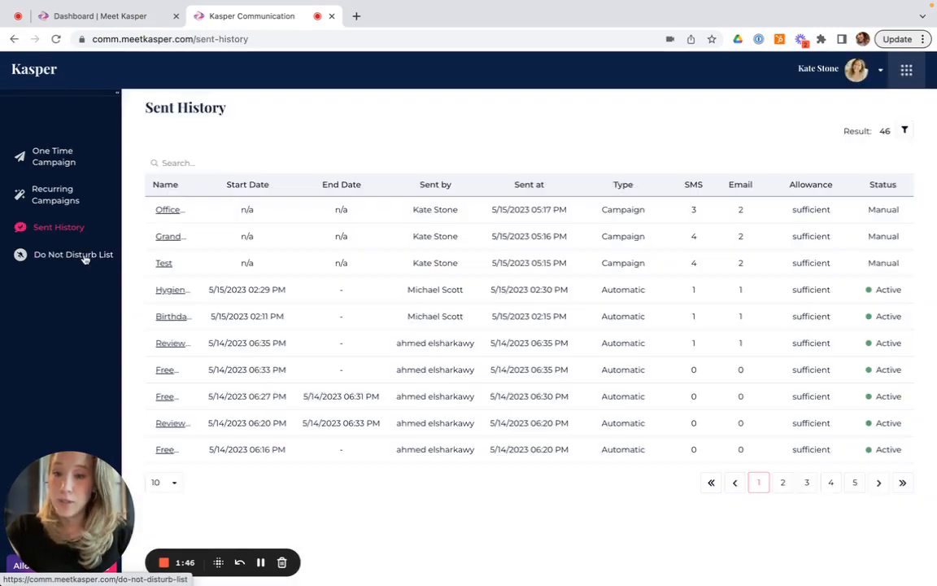
pyautogui.click(83, 256)
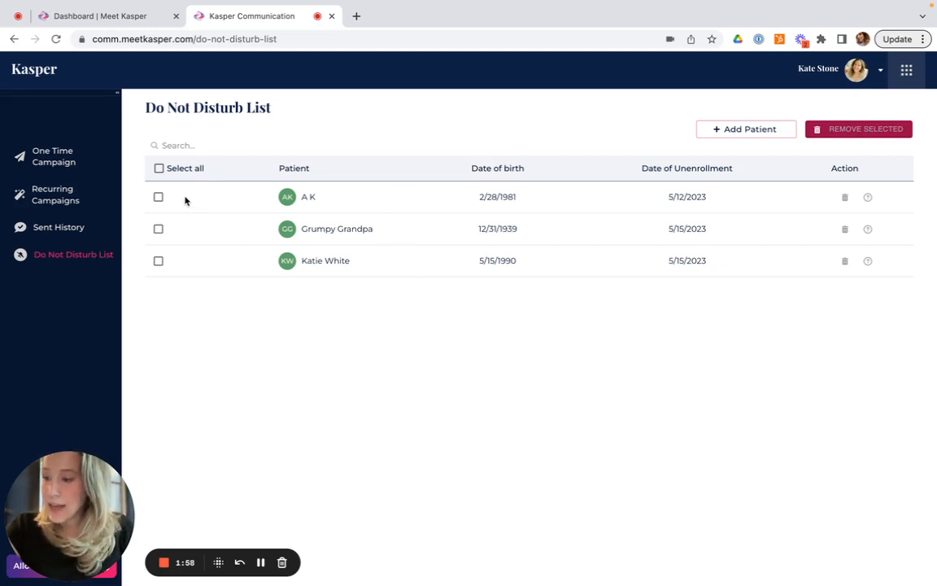
pyautogui.click(70, 162)
pyautogui.click(65, 192)
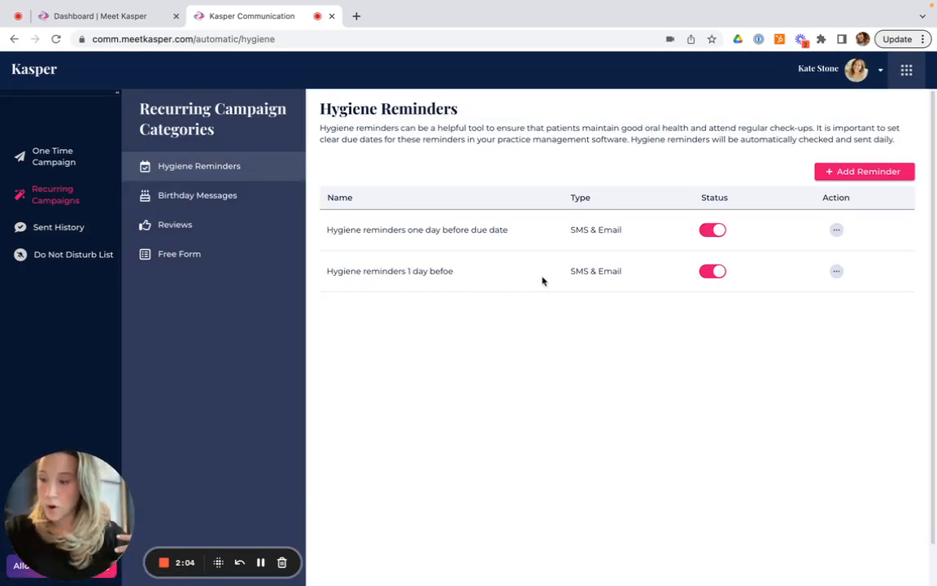
pyautogui.scroll(-1, 543, 281)
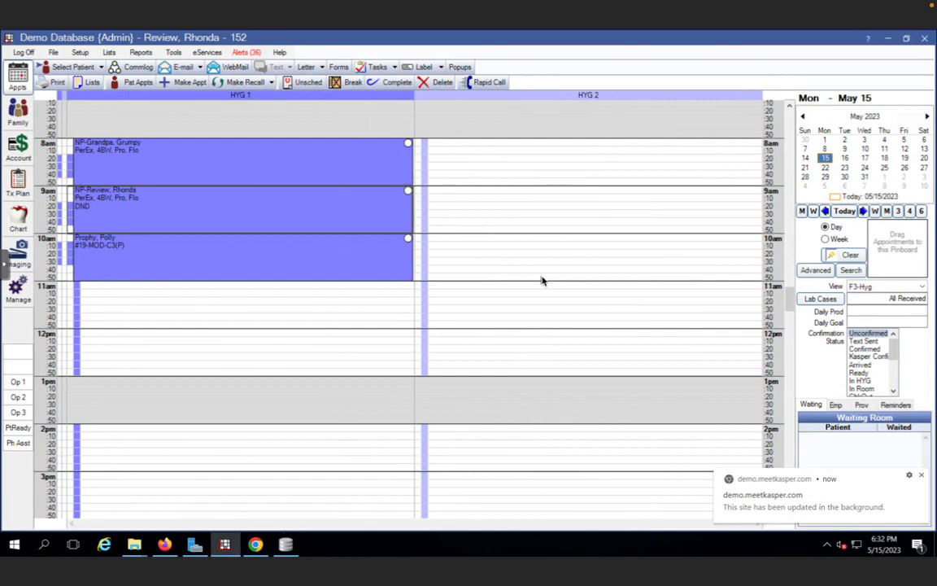
# Open Rhonda Review's patient information for editing and cancel without changes
pyautogui.click(23, 116)
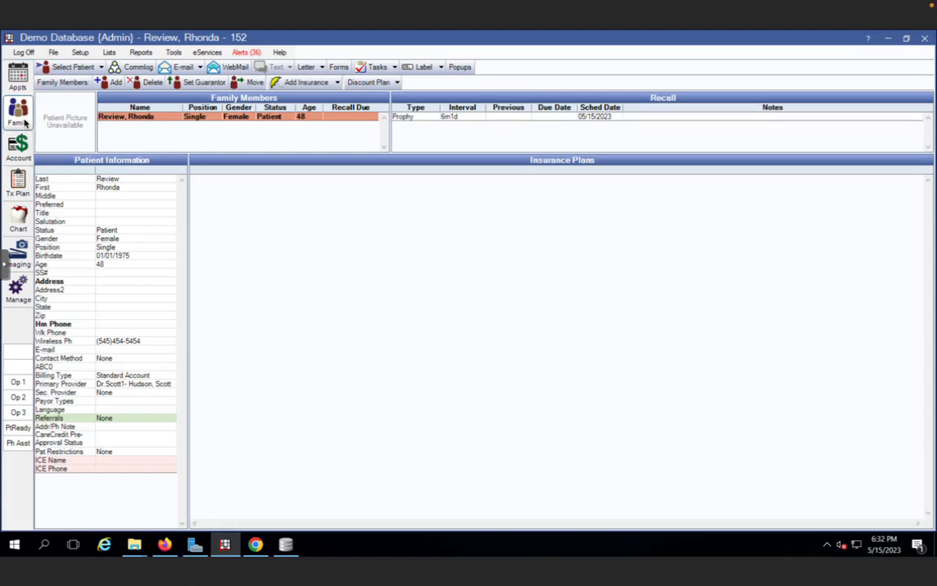
pyautogui.doubleClick(163, 299)
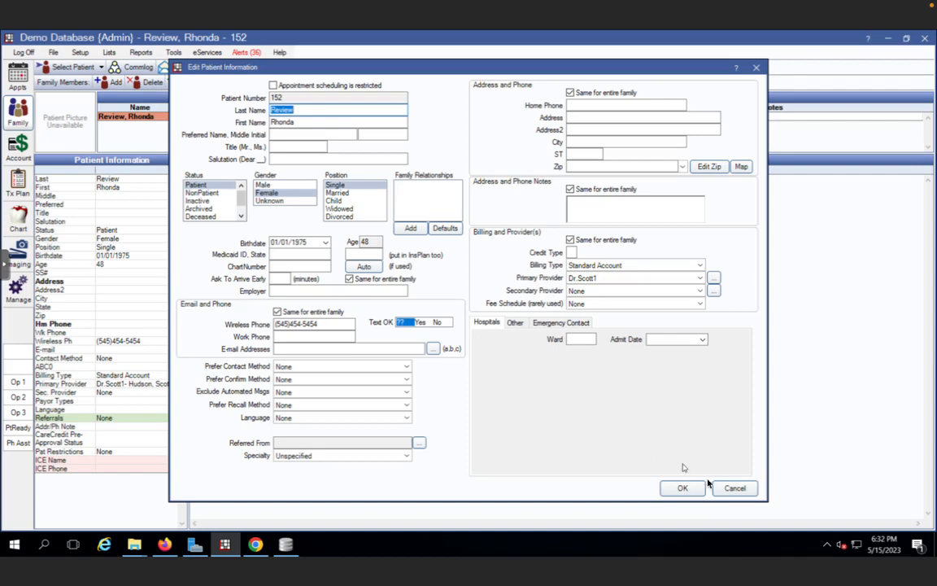
pyautogui.click(728, 489)
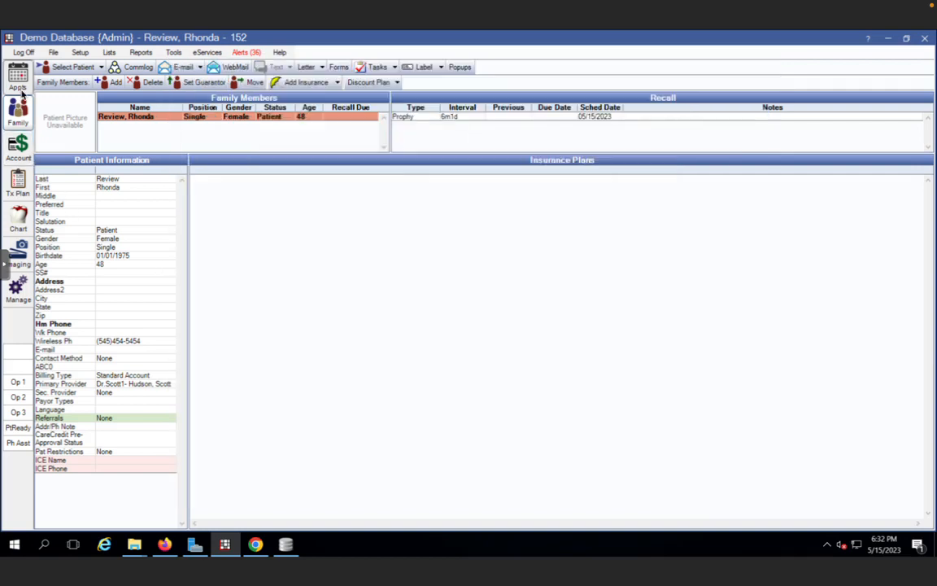
# Return to the appointment schedule and review Polly Prophy's appointment details and the hygiene reminders list
pyautogui.click(17, 79)
pyautogui.moveTo(185, 211)
pyautogui.moveTo(297, 279)
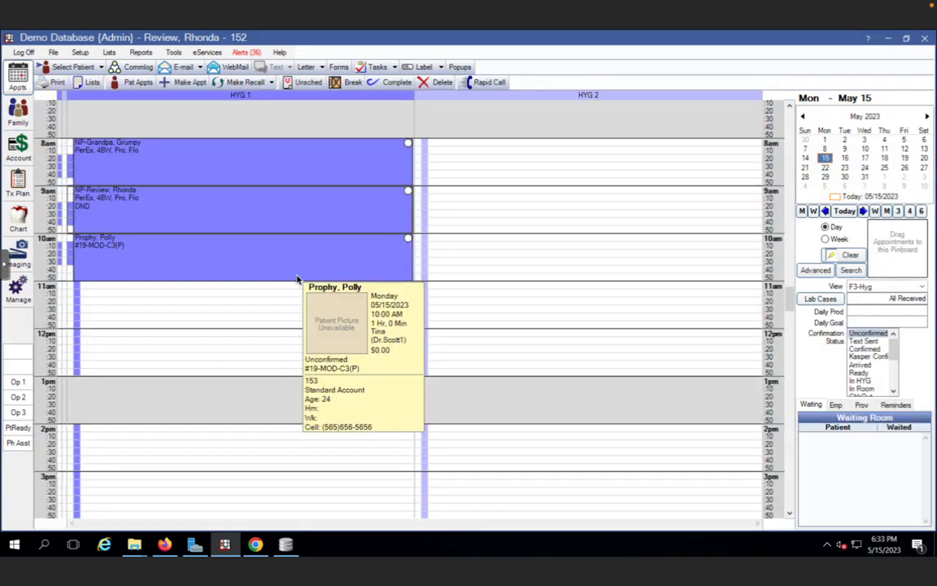
pyautogui.hotkey('ctrl', 'Left')
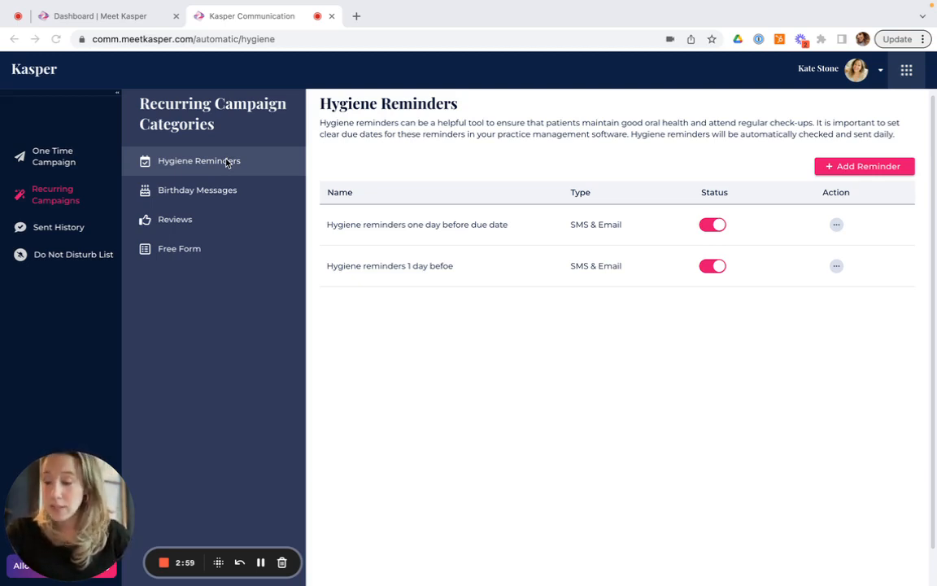
pyautogui.hotkey('ctrl', 'Right')
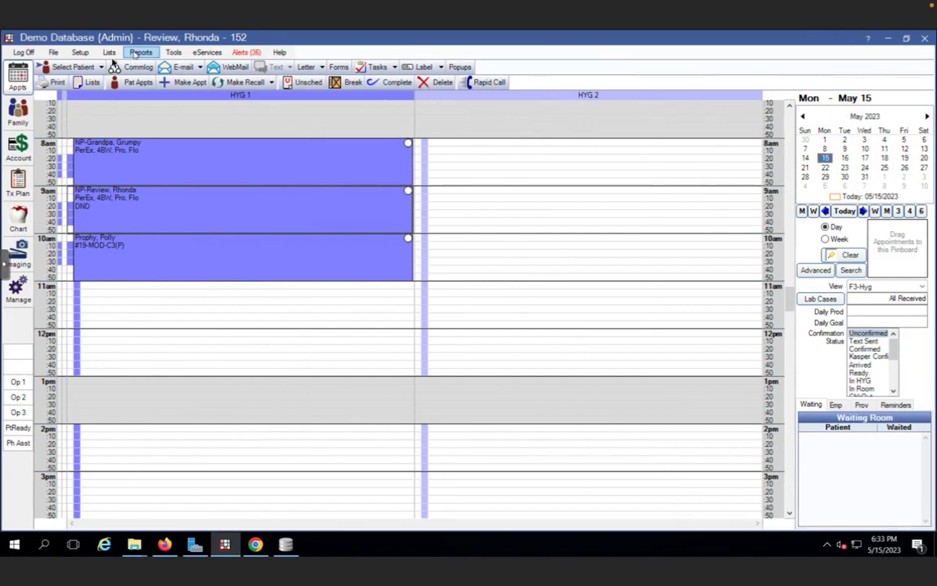
# Select Polly Prophy's appointment and open her family and recall information
pyautogui.click(22, 121)
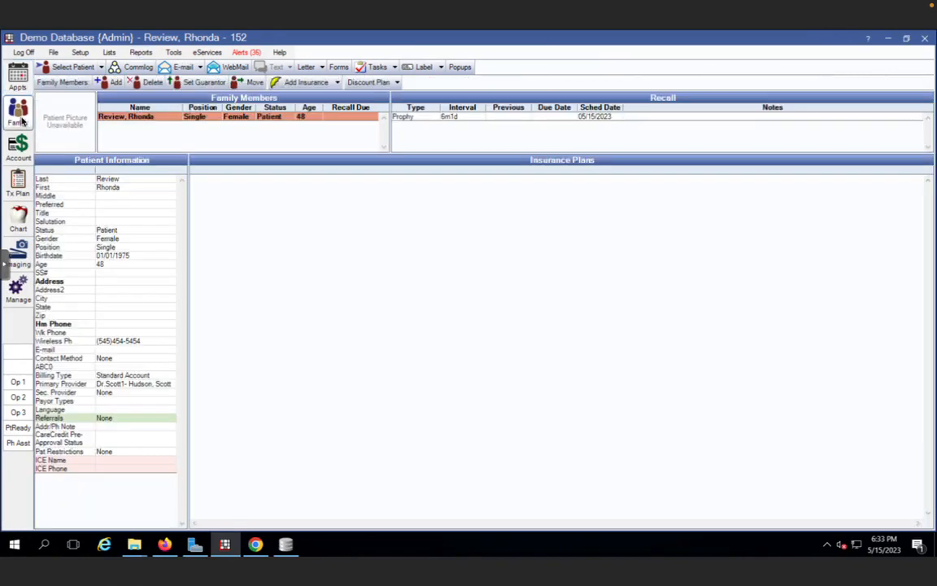
pyautogui.click(18, 78)
pyautogui.click(175, 256)
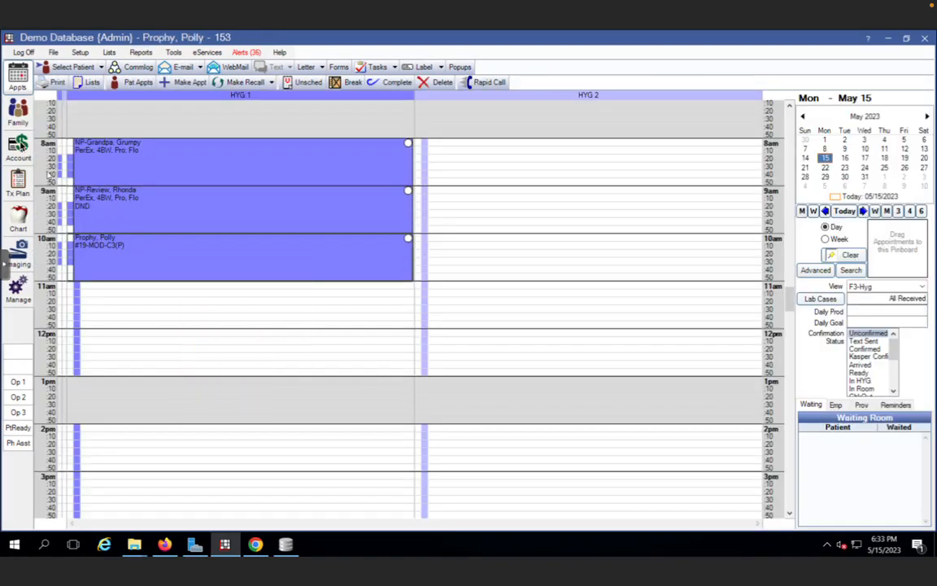
pyautogui.click(22, 120)
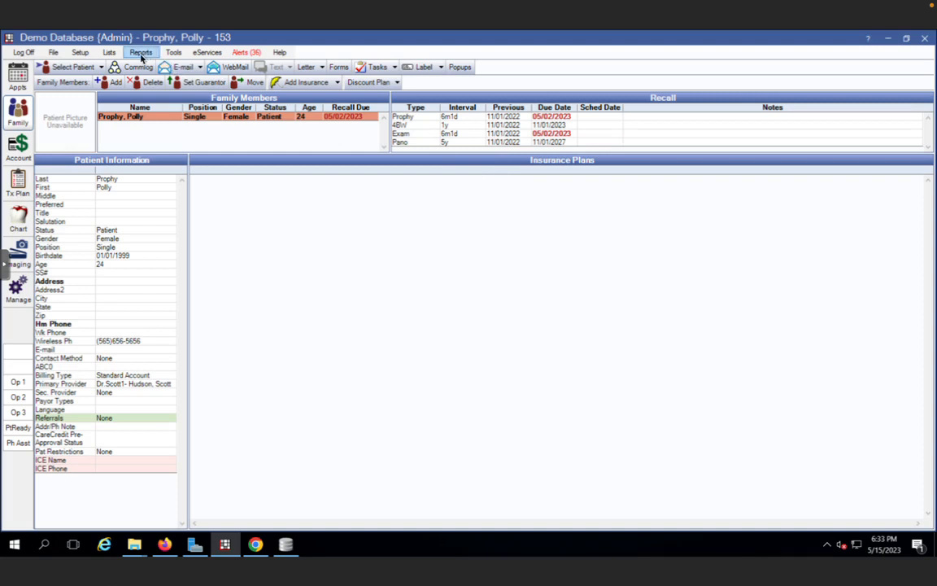
# Open the Recall Types setup and start a new recall type without saving it
pyautogui.click(86, 52)
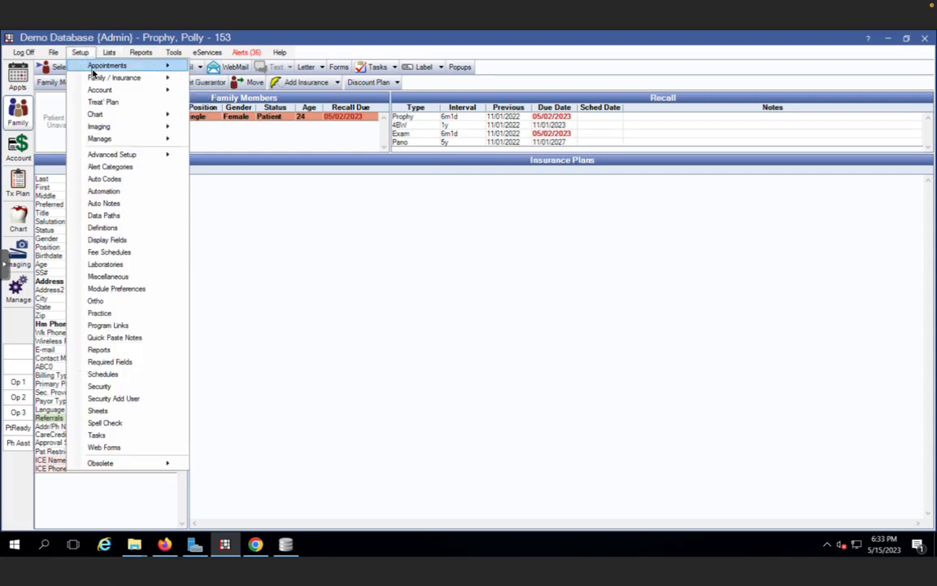
pyautogui.moveTo(108, 66)
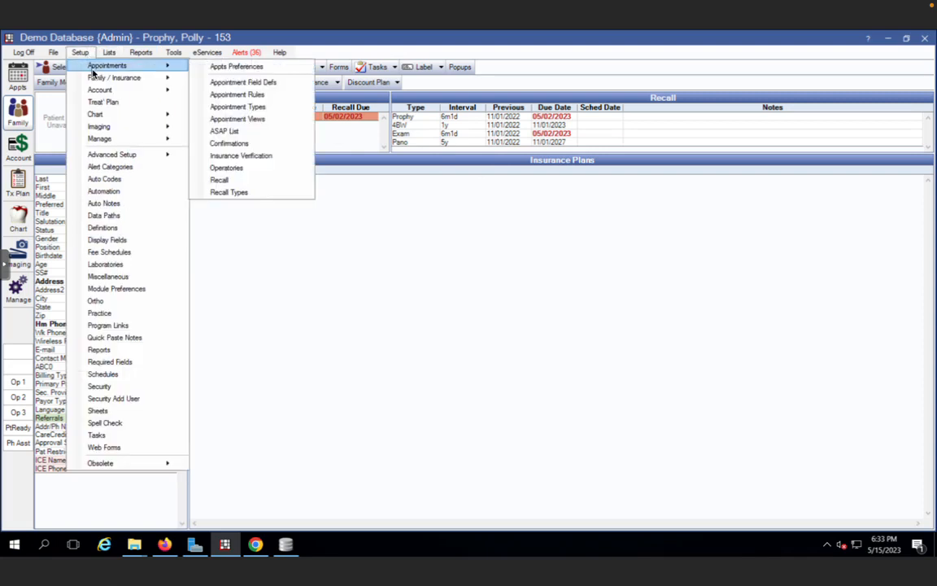
pyautogui.click(247, 192)
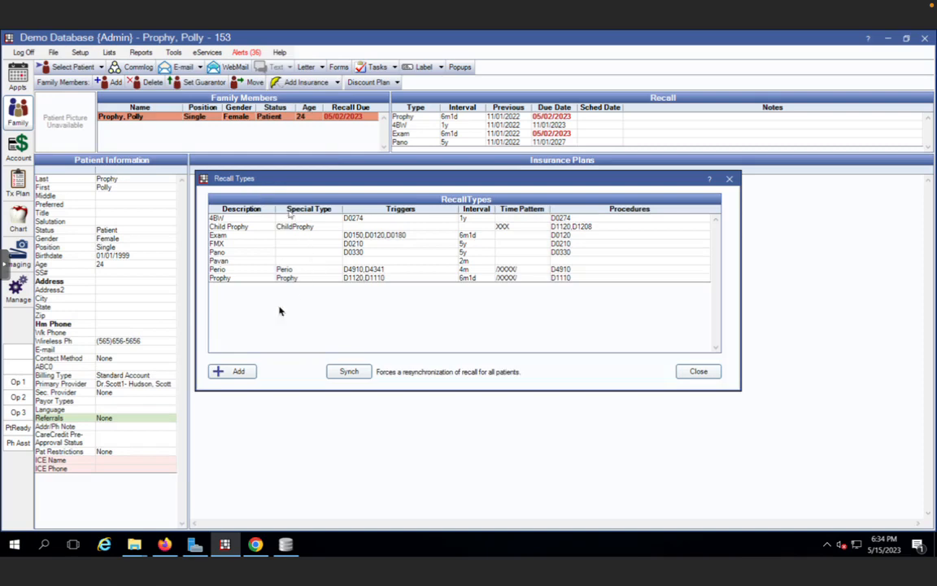
pyautogui.click(238, 371)
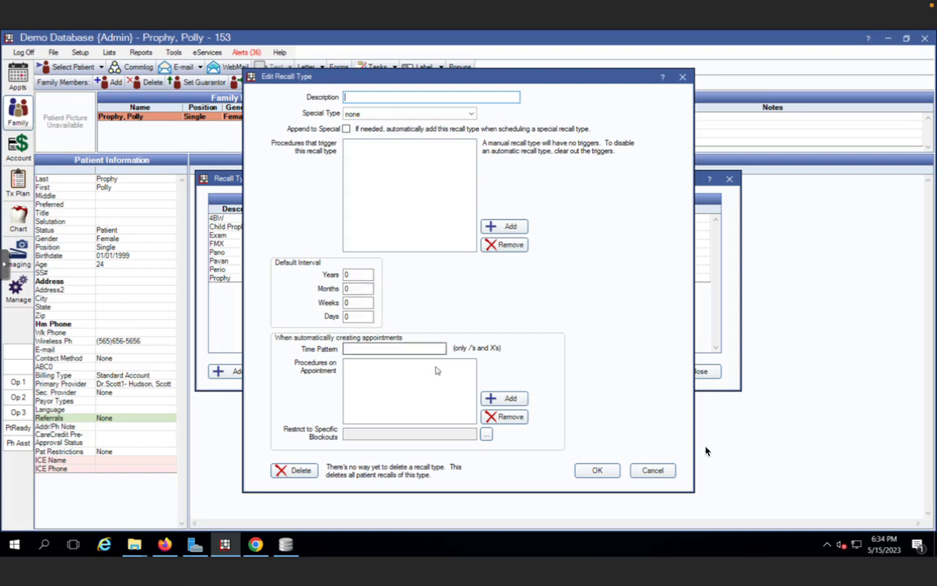
pyautogui.click(653, 470)
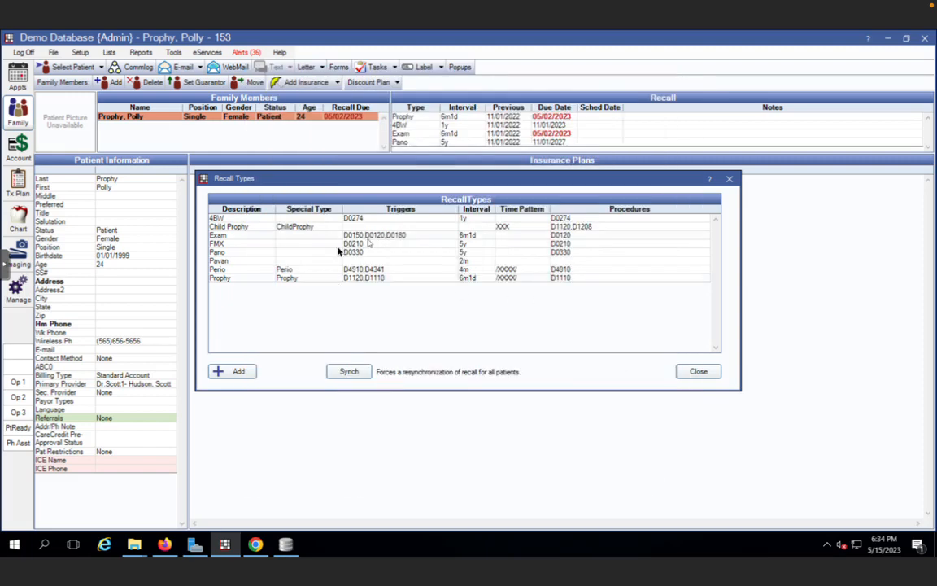
# Review the Prophy recall type, synchronize recall for all patients, and close Recall Types
pyautogui.doubleClick(329, 278)
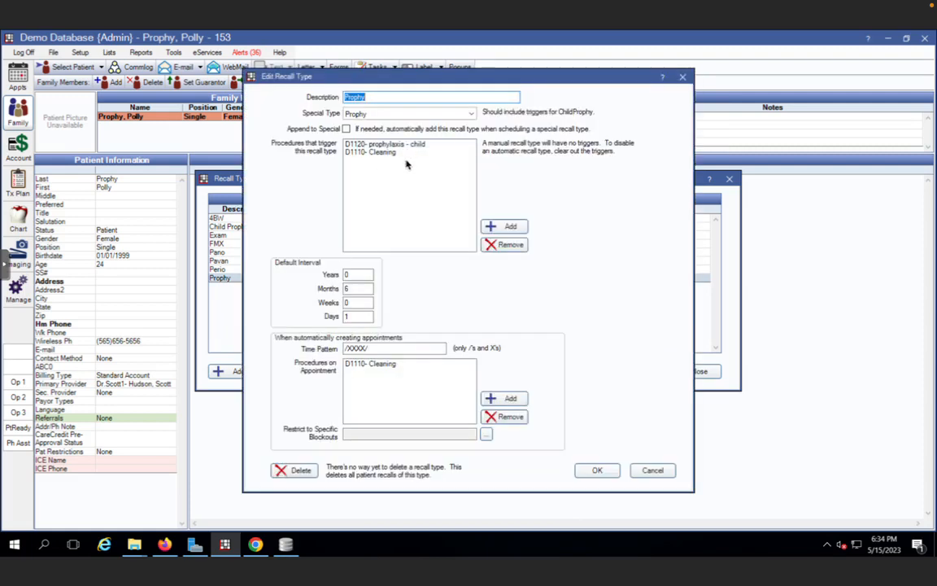
pyautogui.click(599, 471)
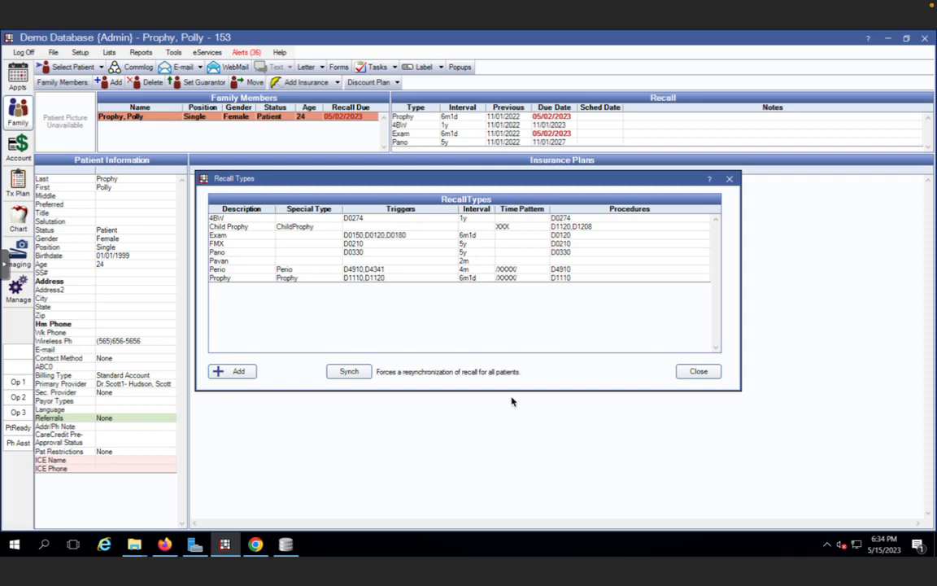
pyautogui.click(350, 373)
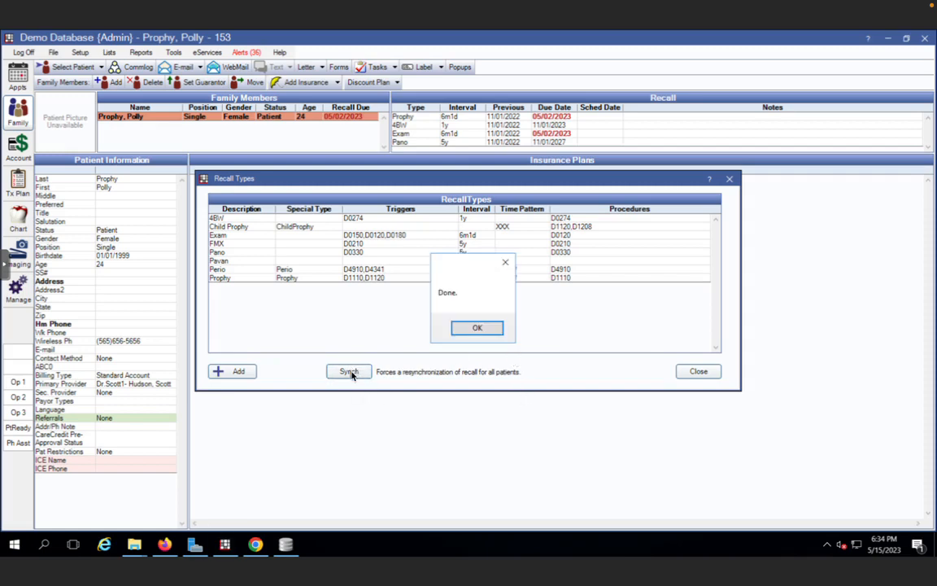
pyautogui.click(476, 328)
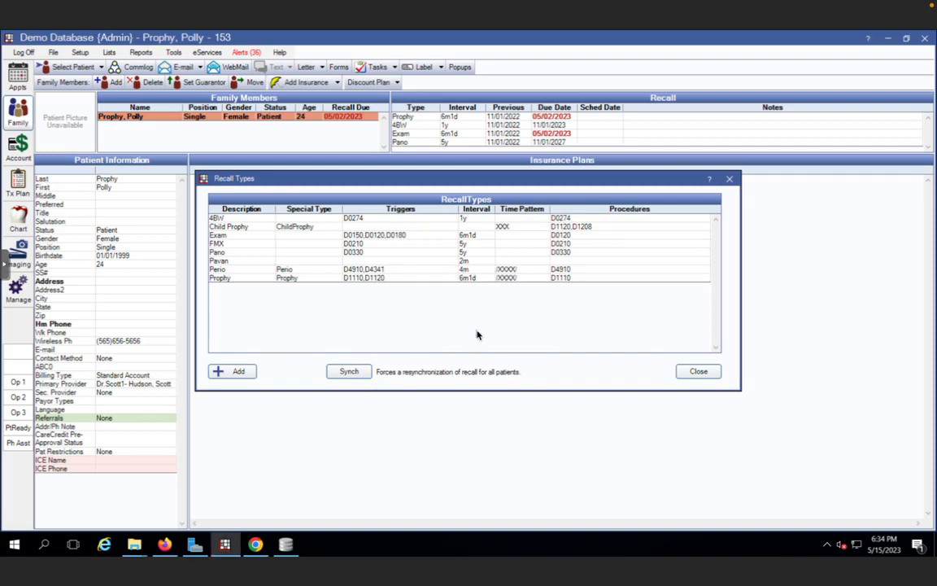
pyautogui.click(709, 373)
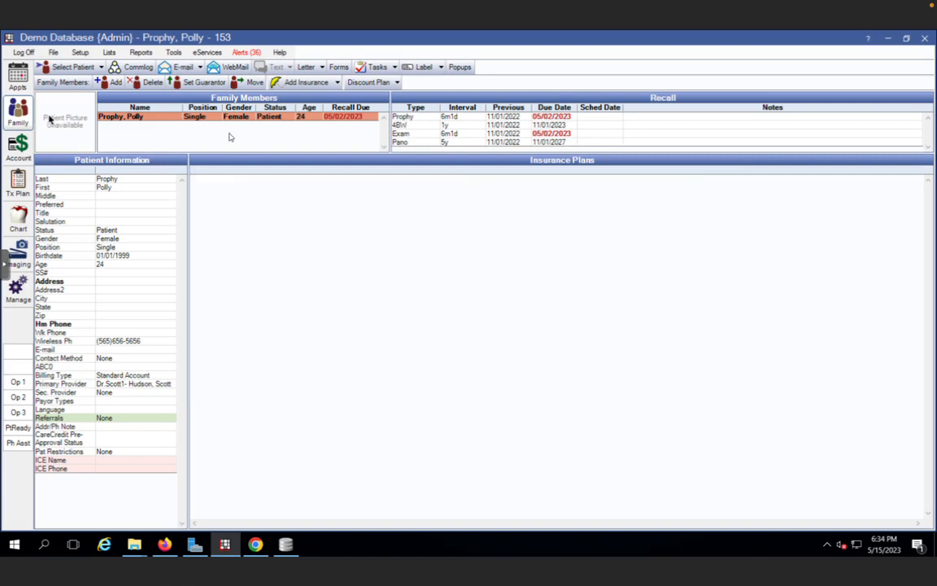
# Browse the schedule back to November 1, 2022 to view Polly Prophy's earlier appointment, then return to her family record
pyautogui.click(22, 88)
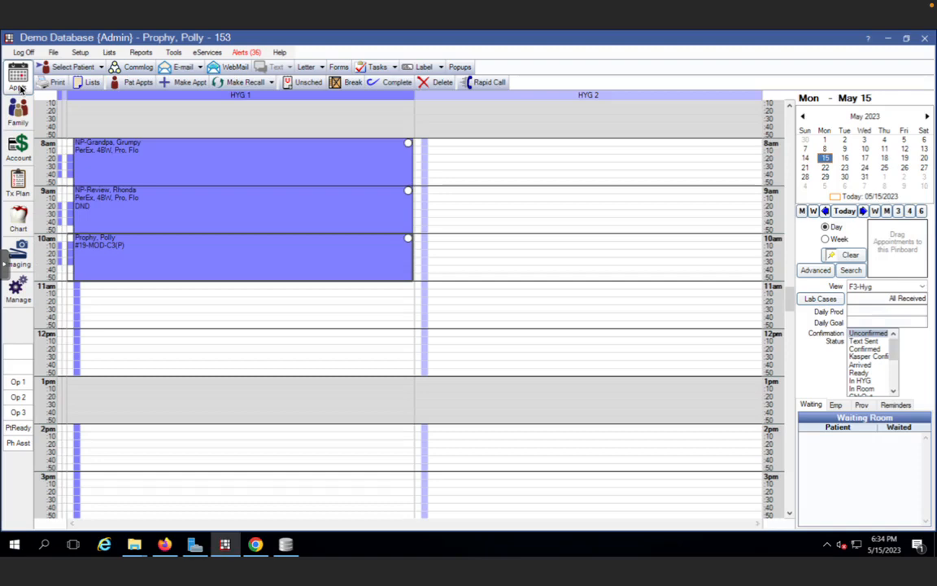
pyautogui.click(805, 118)
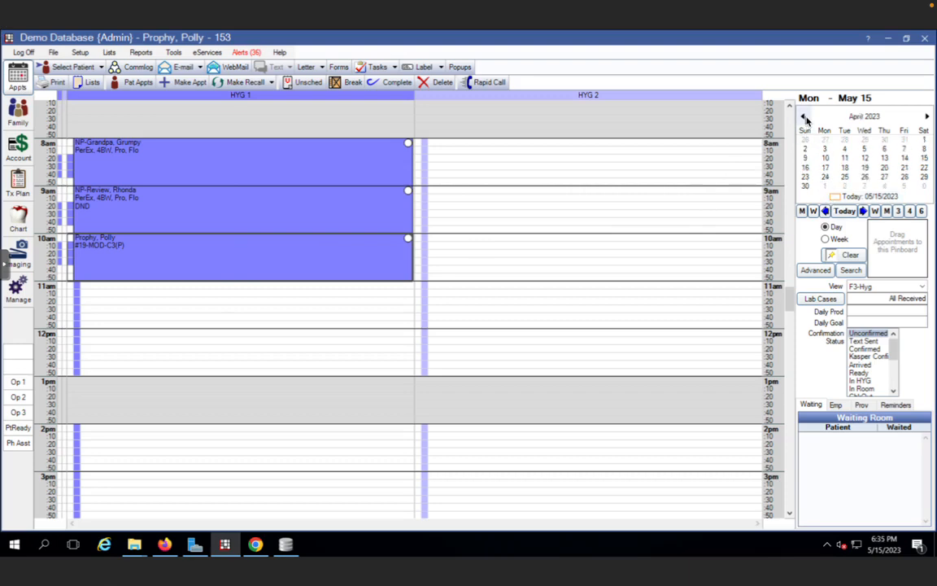
pyautogui.click(804, 117)
pyautogui.click(804, 117)
pyautogui.click(804, 118)
pyautogui.click(803, 117)
pyautogui.click(803, 117)
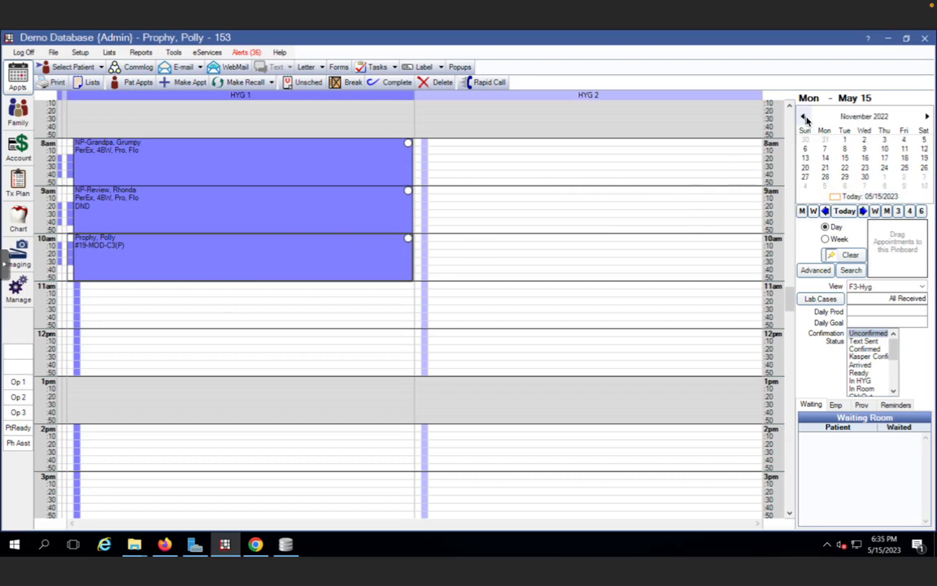
pyautogui.click(844, 141)
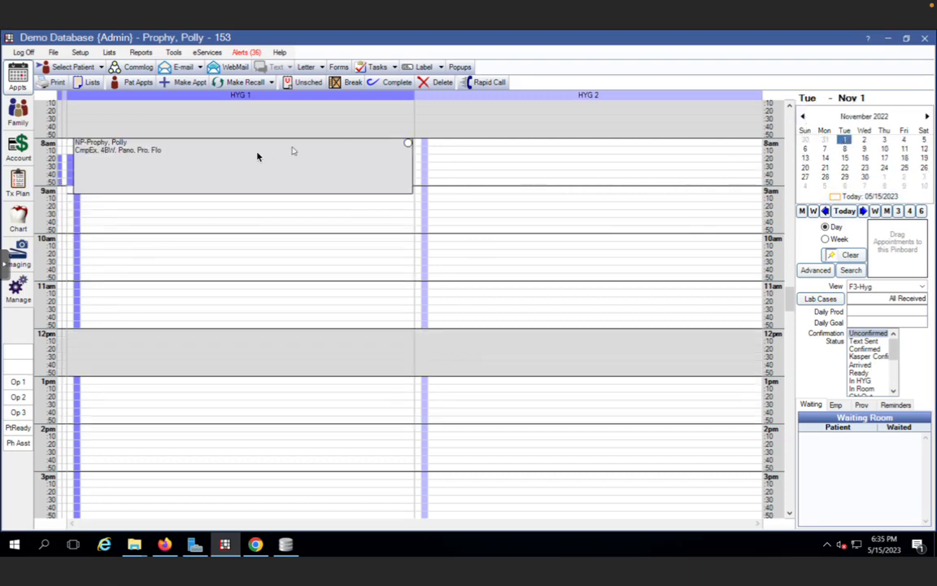
pyautogui.moveTo(257, 154)
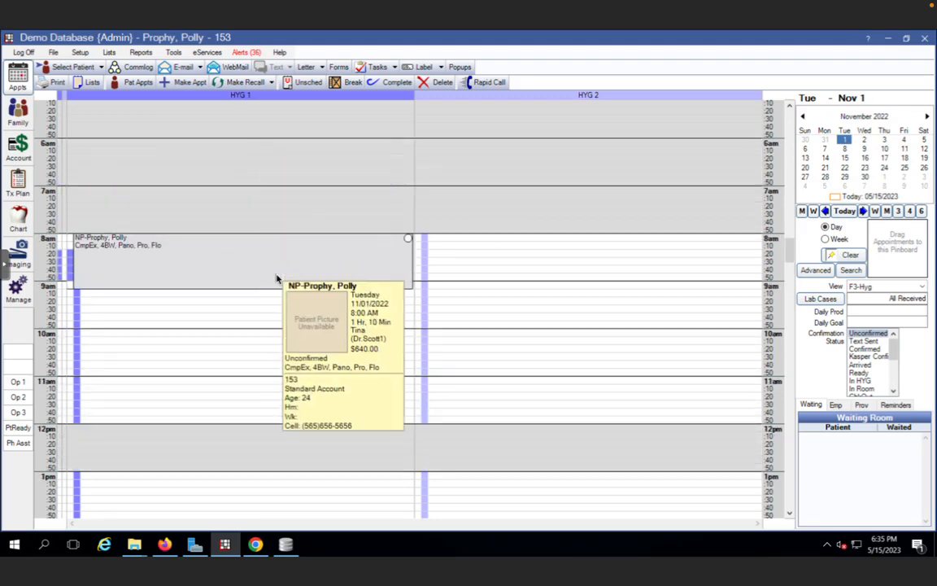
pyautogui.scroll(-2, 277, 279)
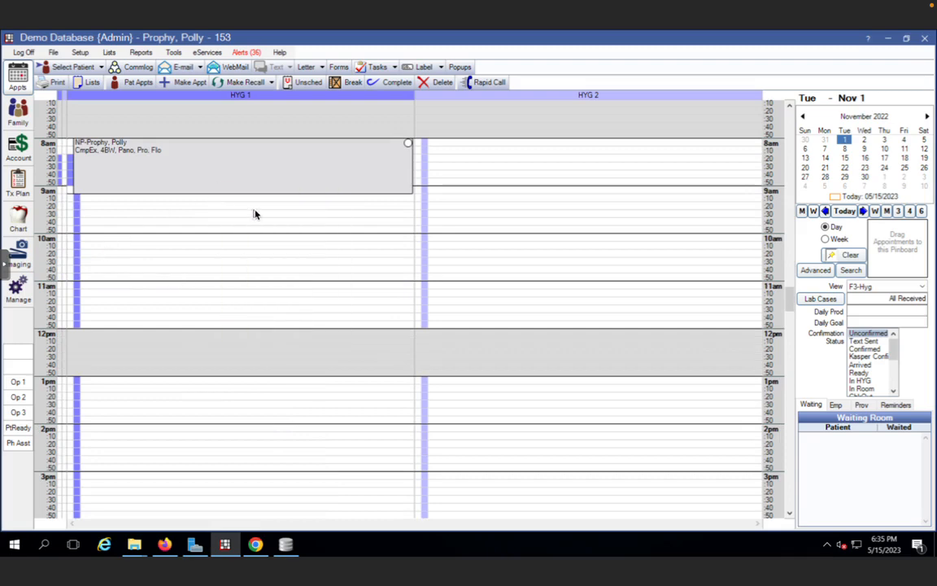
pyautogui.click(15, 118)
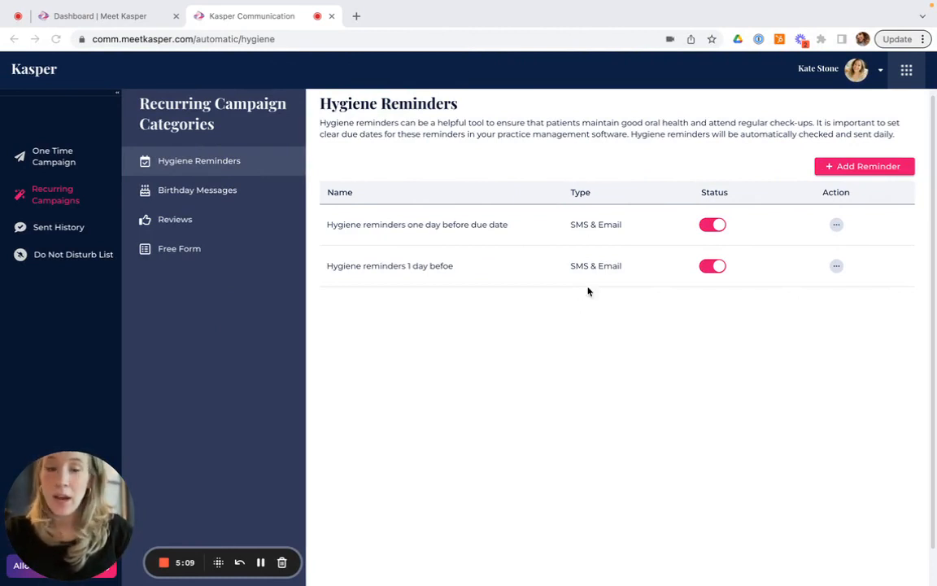
# Start a new hygiene reminder and name the campaign Prophy
pyautogui.click(886, 170)
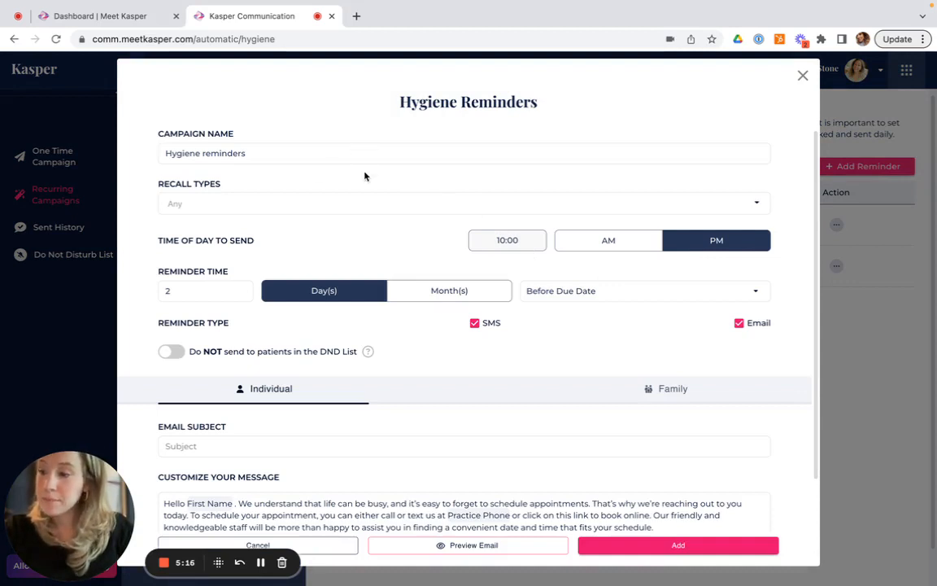
pyautogui.moveTo(250, 153); pyautogui.dragTo(97, 160)
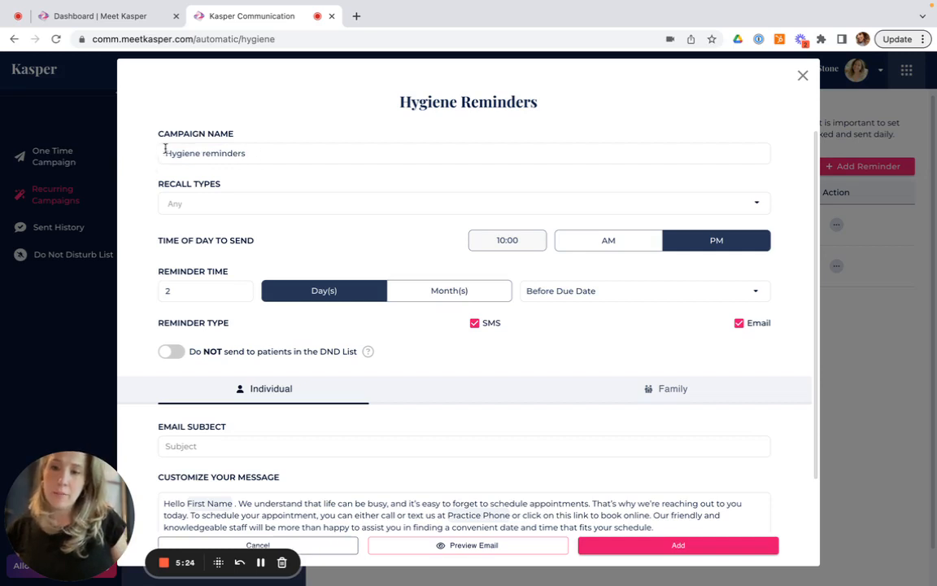
pyautogui.moveTo(242, 152); pyautogui.dragTo(165, 153)
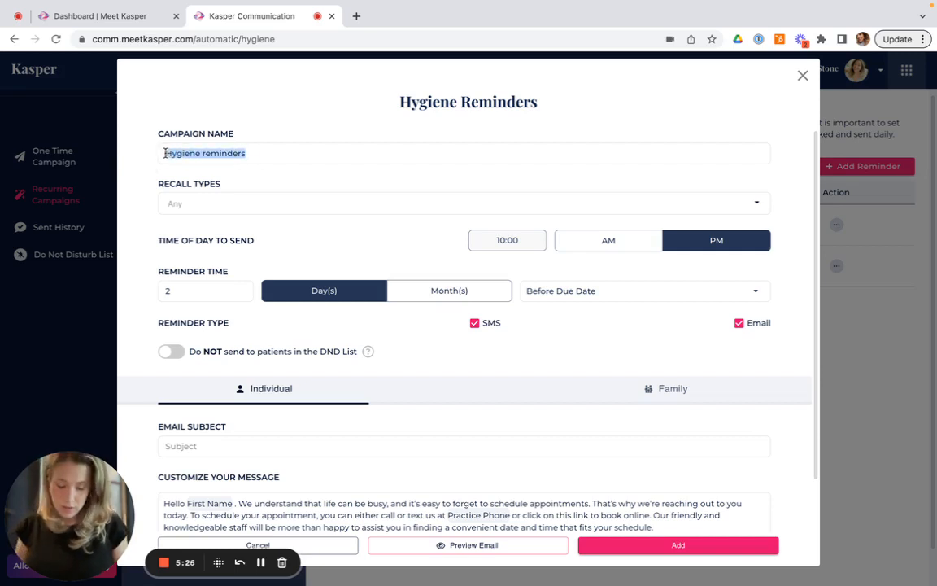
pyautogui.write('Prophy')
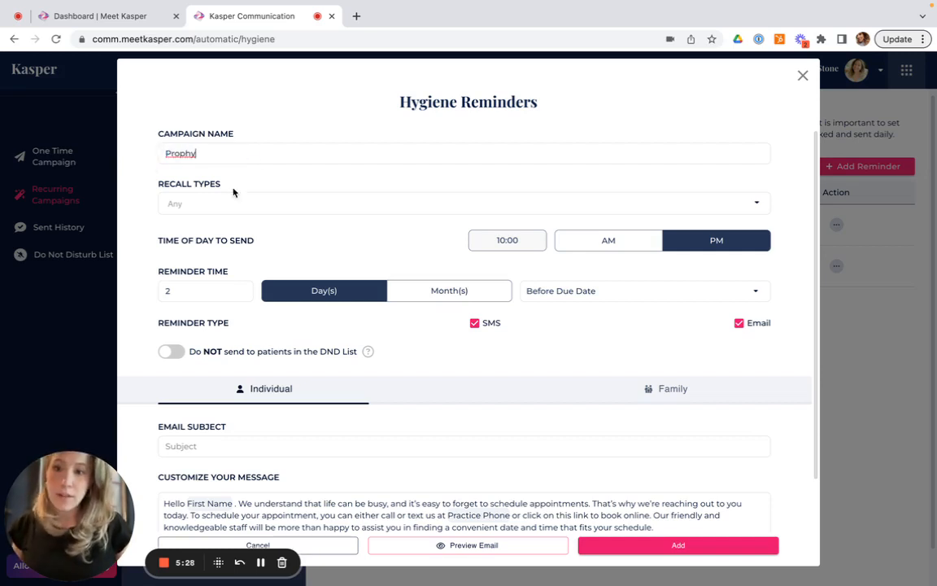
# Set the reminder's recall type to Prophy and its send time to 10:00 AM
pyautogui.click(240, 201)
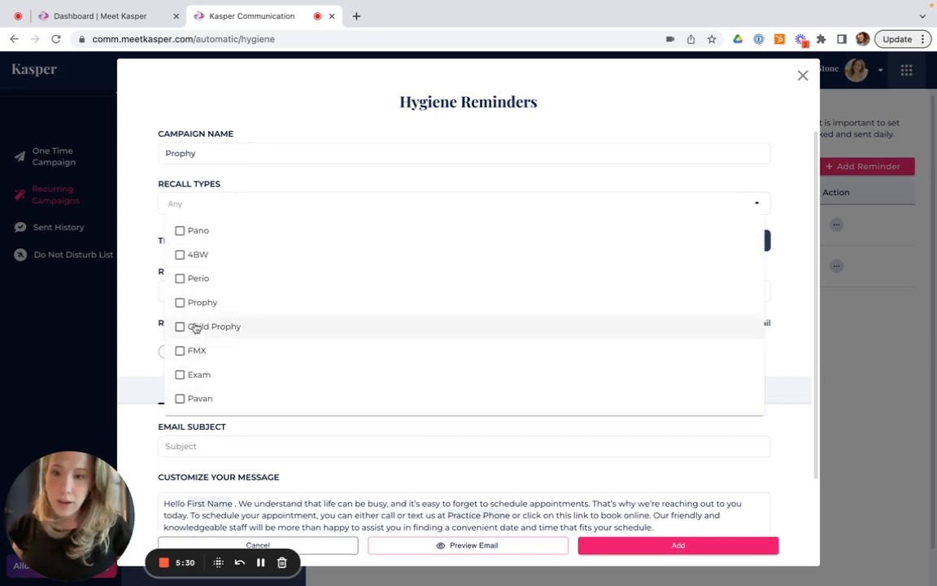
pyautogui.click(179, 303)
pyautogui.click(140, 213)
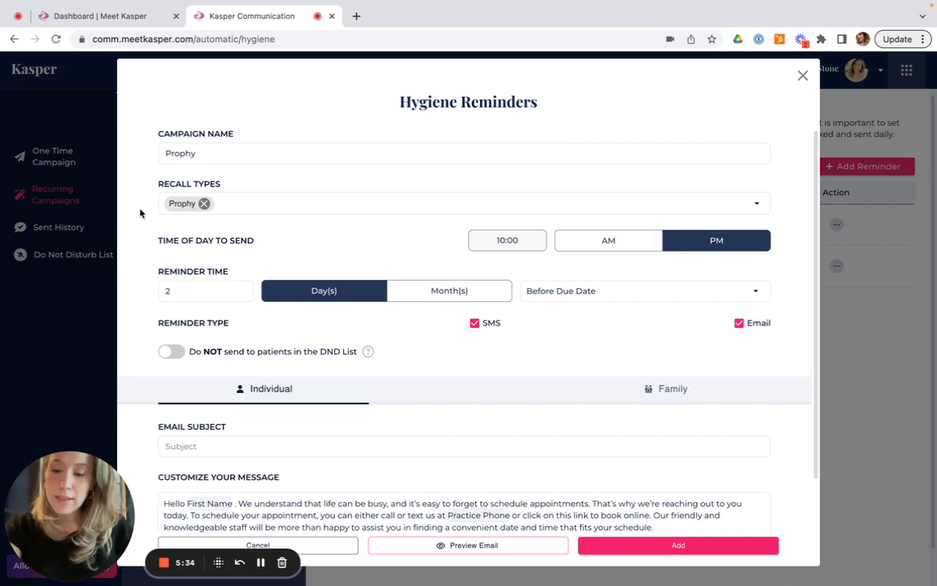
pyautogui.click(612, 243)
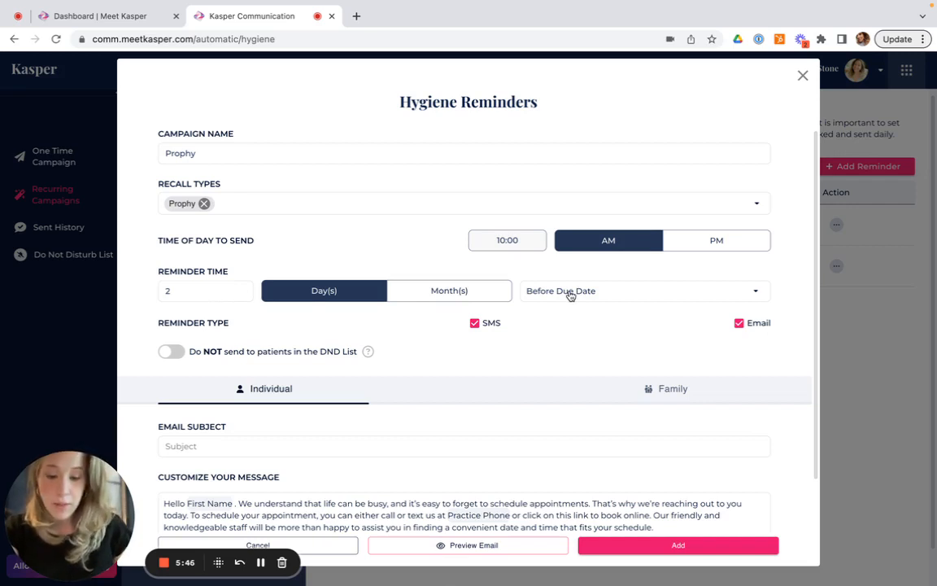
# Set the reminder time to 14 days before due date and send it by email only, without SMS
pyautogui.click(210, 293)
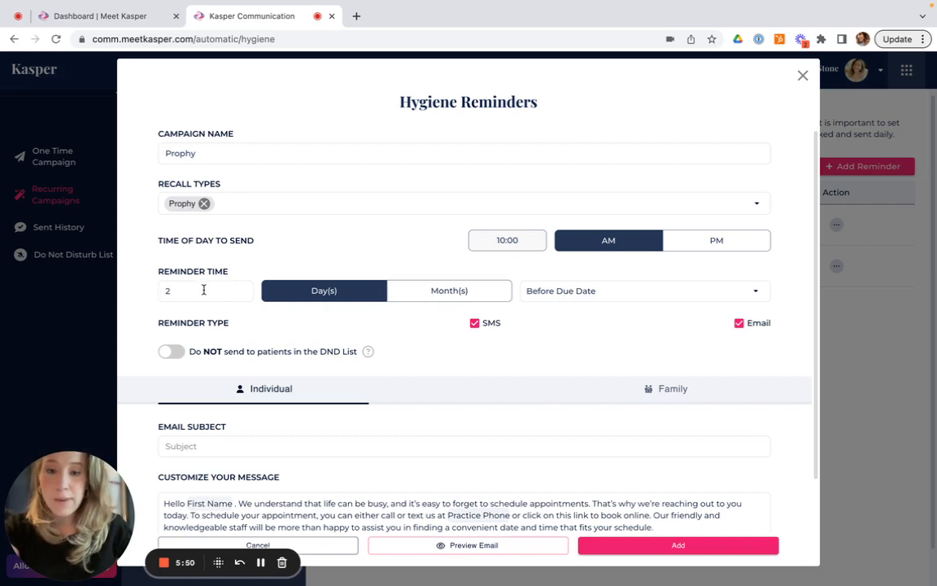
pyautogui.moveTo(203, 289); pyautogui.dragTo(133, 292)
pyautogui.write('14')
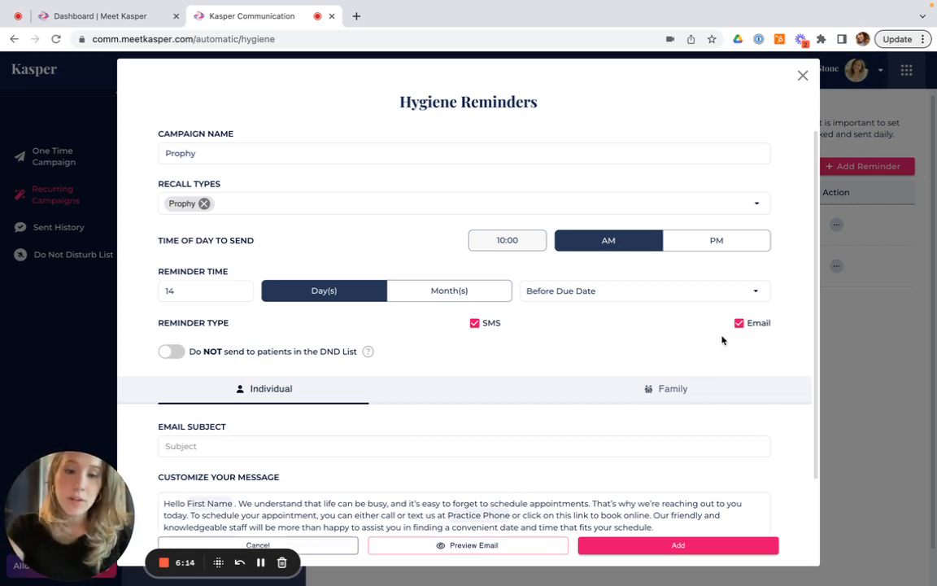
pyautogui.click(476, 325)
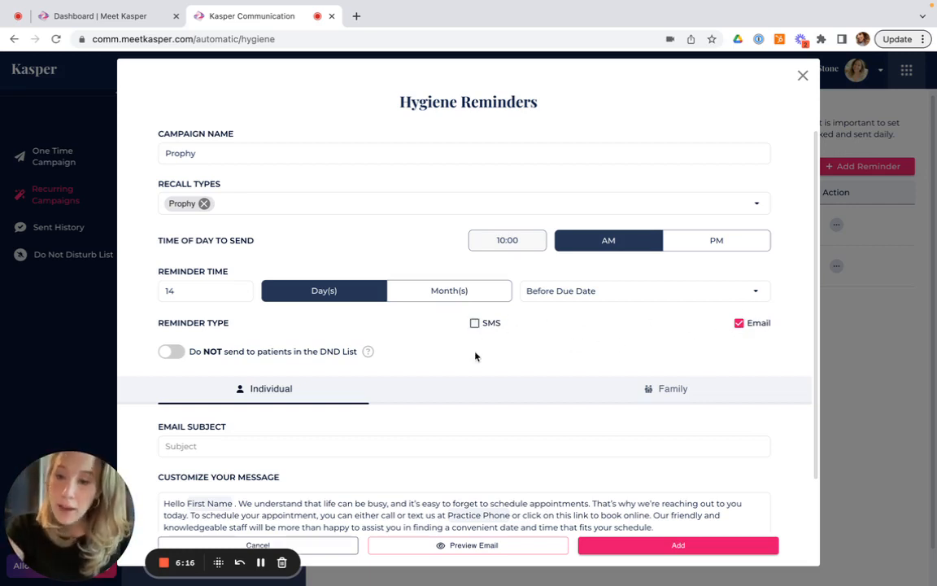
# Append the Practice Phone placeholder to the end of the email message
pyautogui.scroll(-1, 476, 358)
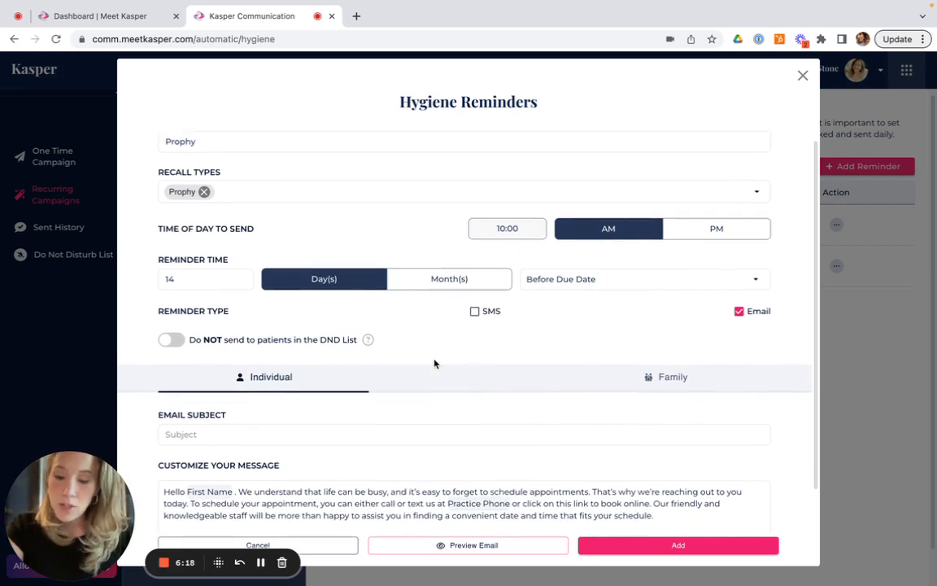
pyautogui.scroll(-1, 211, 339)
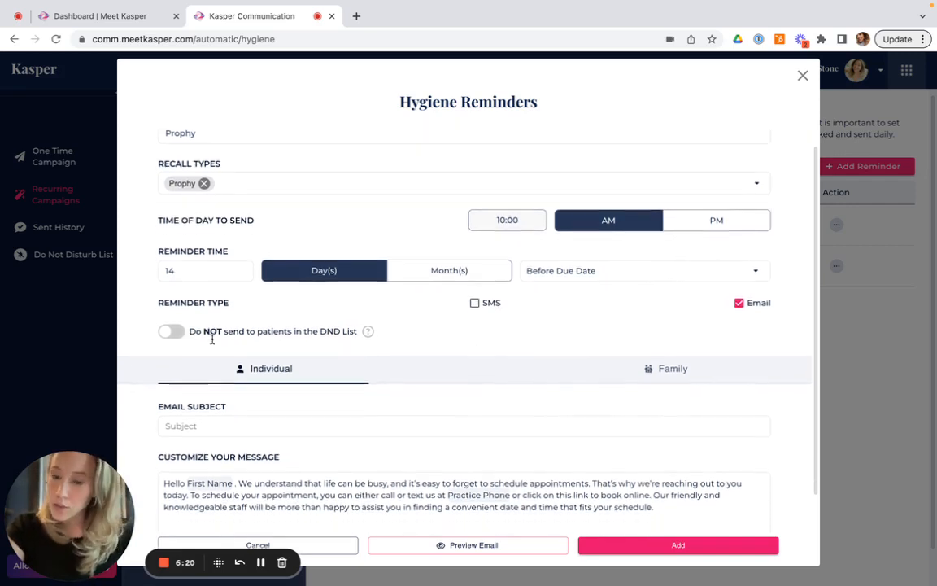
pyautogui.scroll(-1, 211, 339)
pyautogui.scroll(-1, 214, 345)
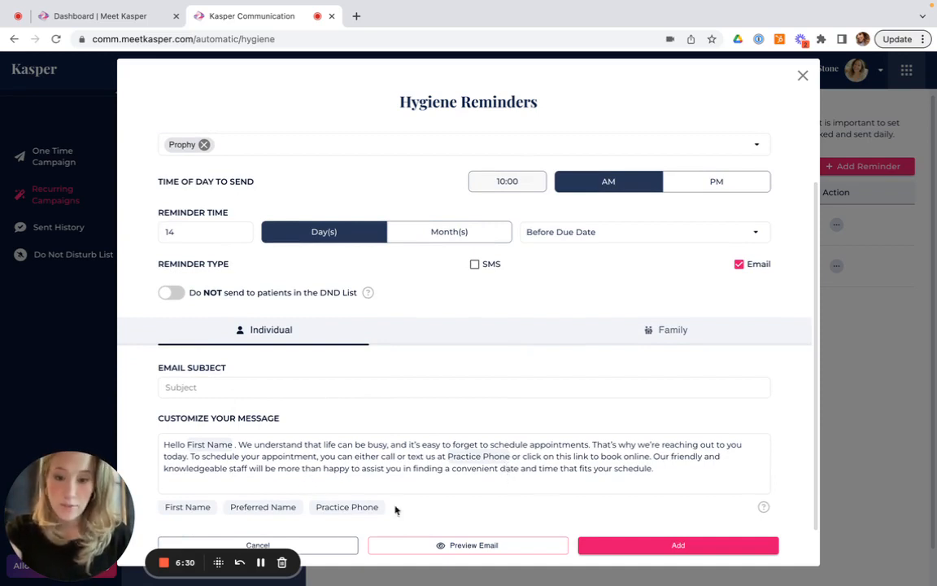
pyautogui.click(694, 472)
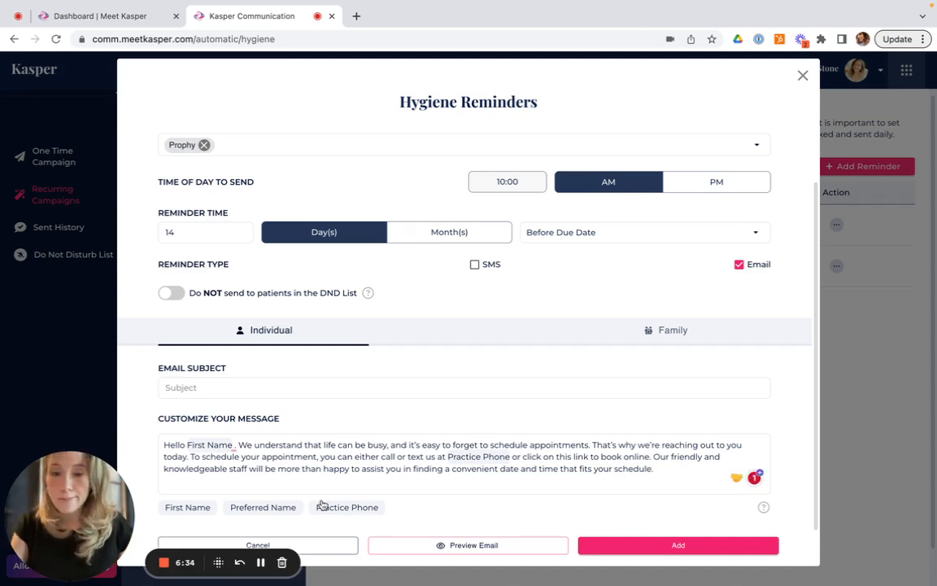
pyautogui.click(348, 507)
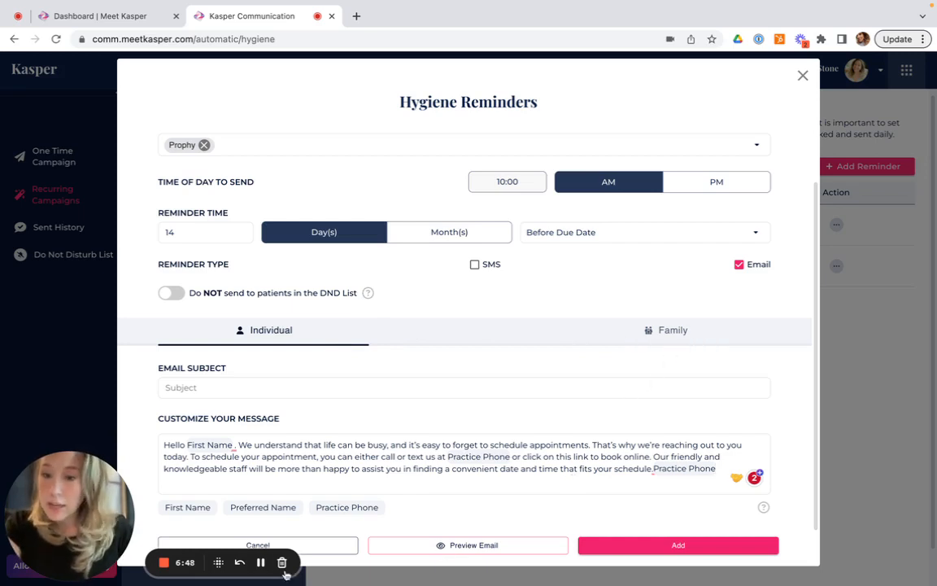
# Preview the reminder email, close the preview, and add the Prophy hygiene reminder
pyautogui.click(448, 545)
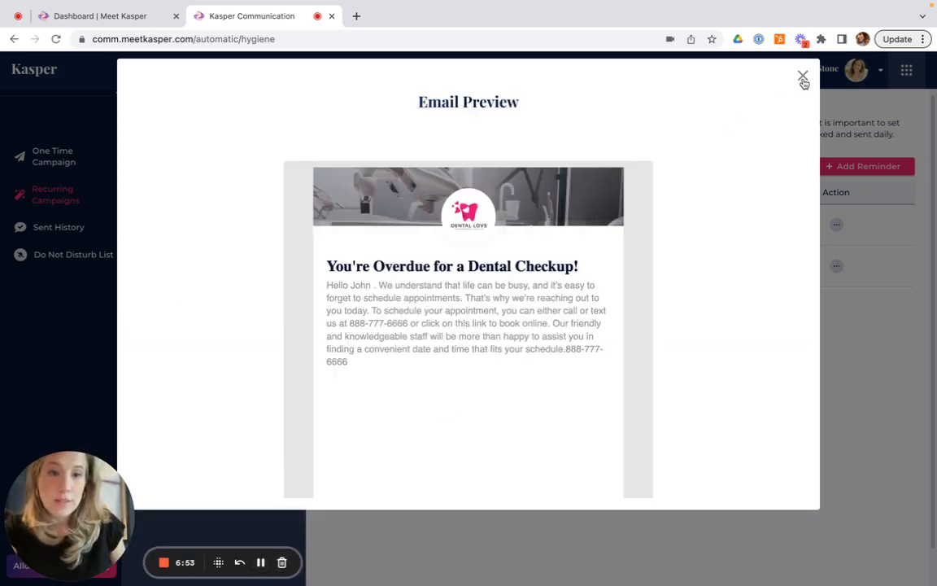
pyautogui.click(802, 76)
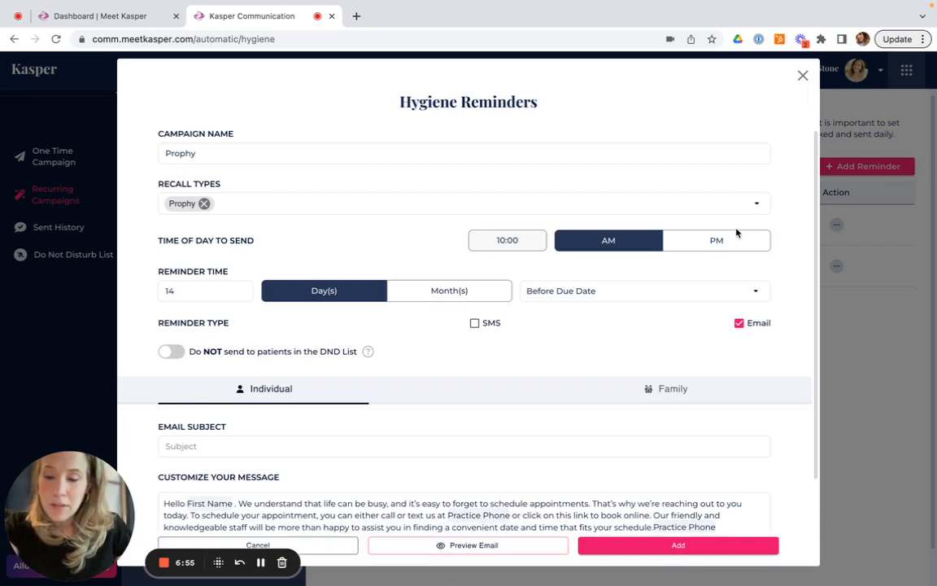
pyautogui.click(702, 550)
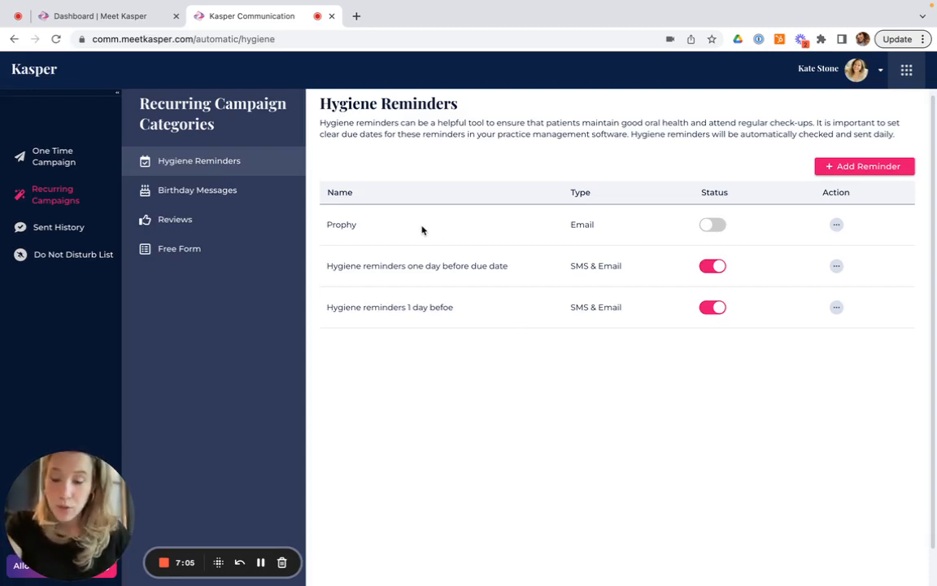
# Switch to Open Dental and change Polly Prophy's Prophy recall interval to 4 months
pyautogui.hotkey('ctrl', 'Right')
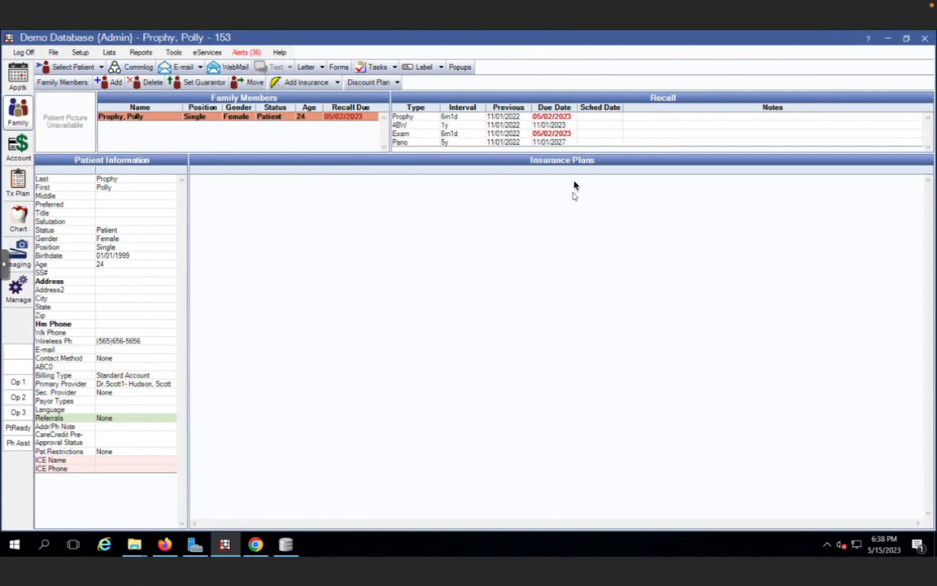
pyautogui.doubleClick(551, 119)
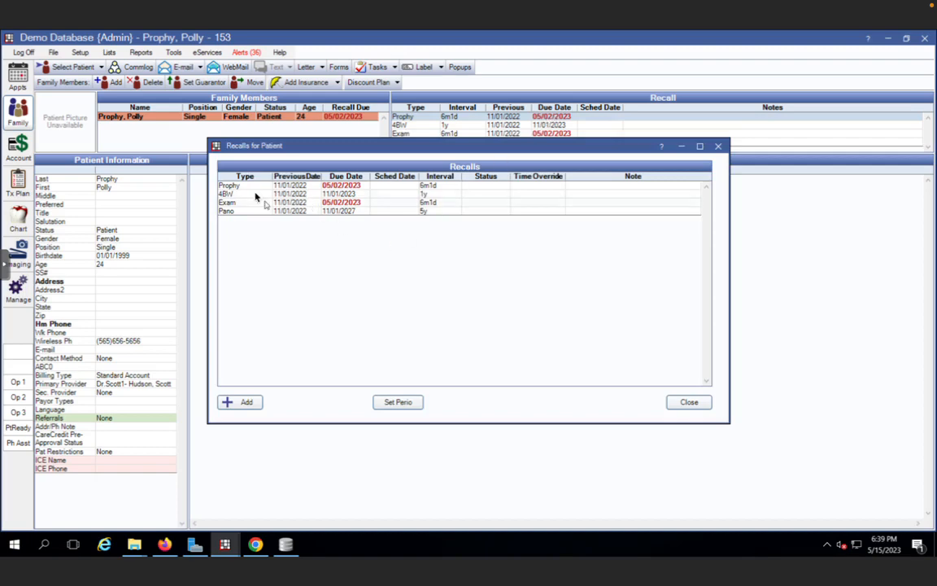
pyautogui.doubleClick(244, 186)
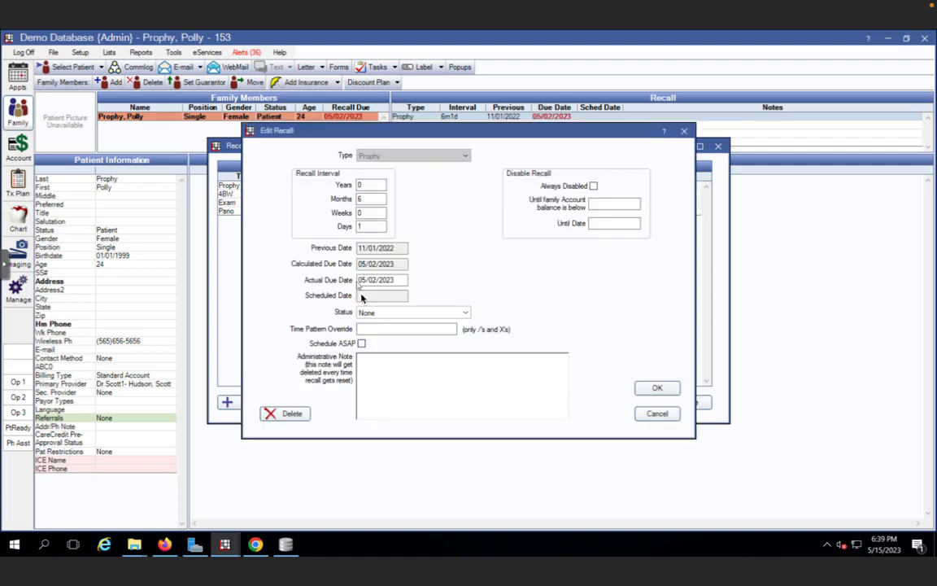
pyautogui.moveTo(366, 200); pyautogui.dragTo(351, 201)
pyautogui.write('4')
pyautogui.click(656, 388)
pyautogui.click(682, 403)
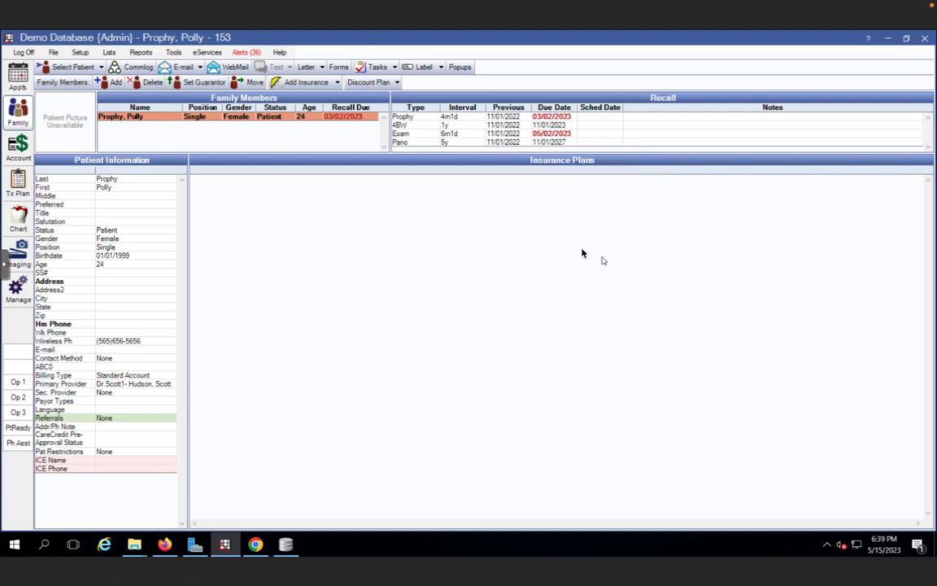
# Switch back to Kasper and turn on the Prophy hygiene reminder
pyautogui.hotkey('ctrl', 'Left')
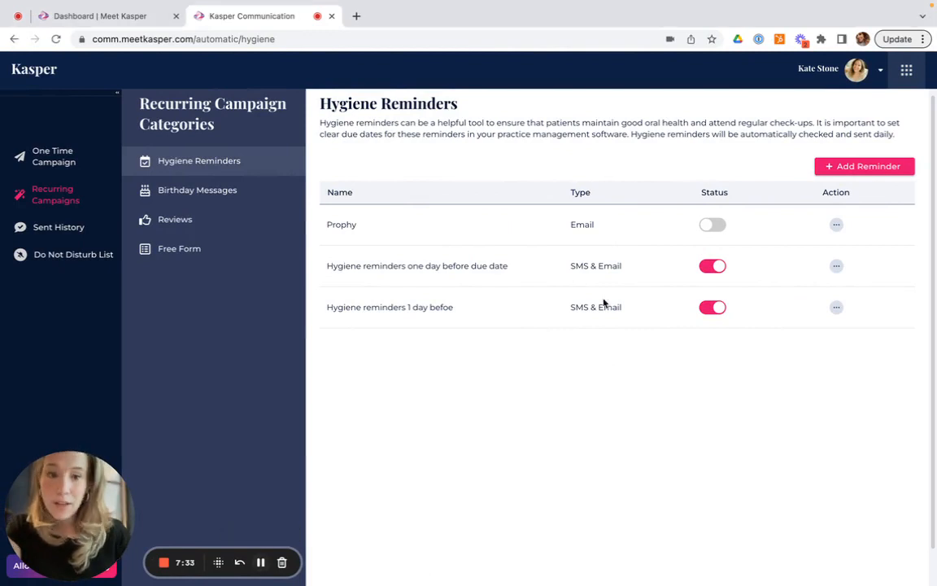
pyautogui.click(707, 224)
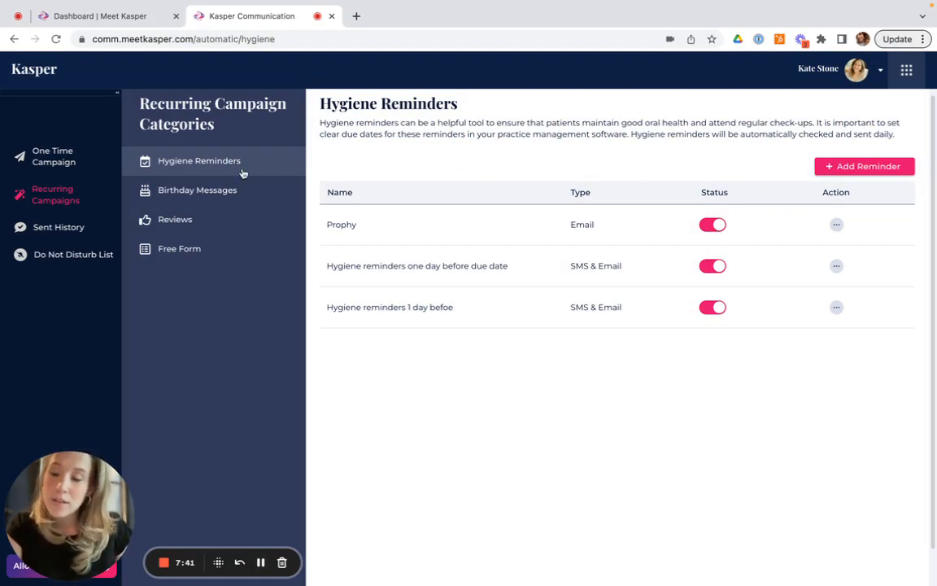
# Start a new birthday message reminder set to AM for ages 1 to 18, then close it without adding
pyautogui.click(200, 193)
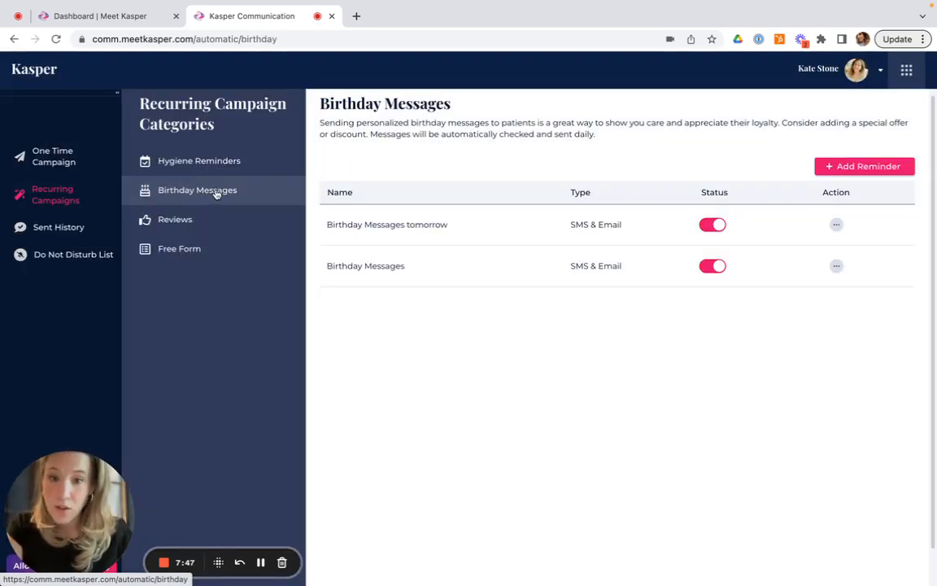
pyautogui.click(833, 169)
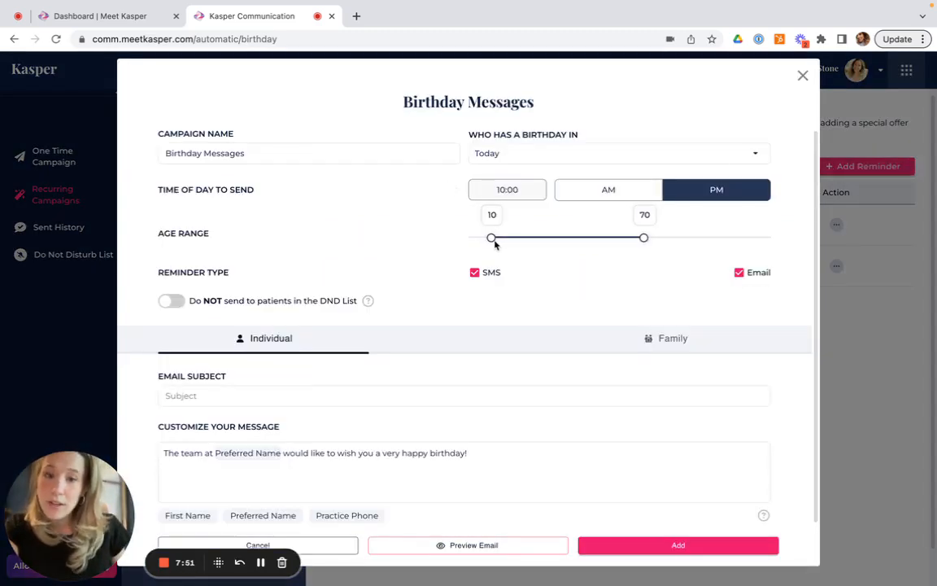
pyautogui.click(580, 195)
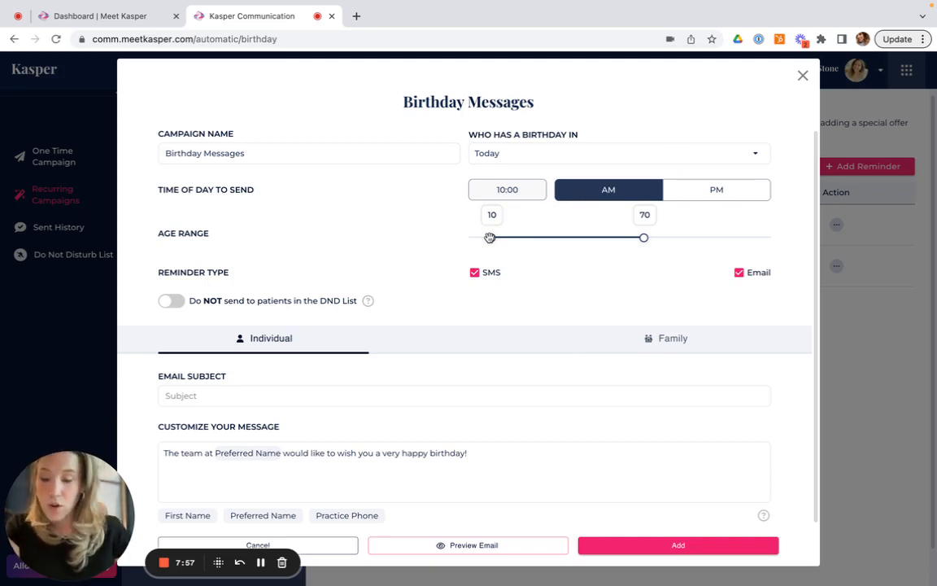
pyautogui.moveTo(645, 237); pyautogui.dragTo(467, 239)
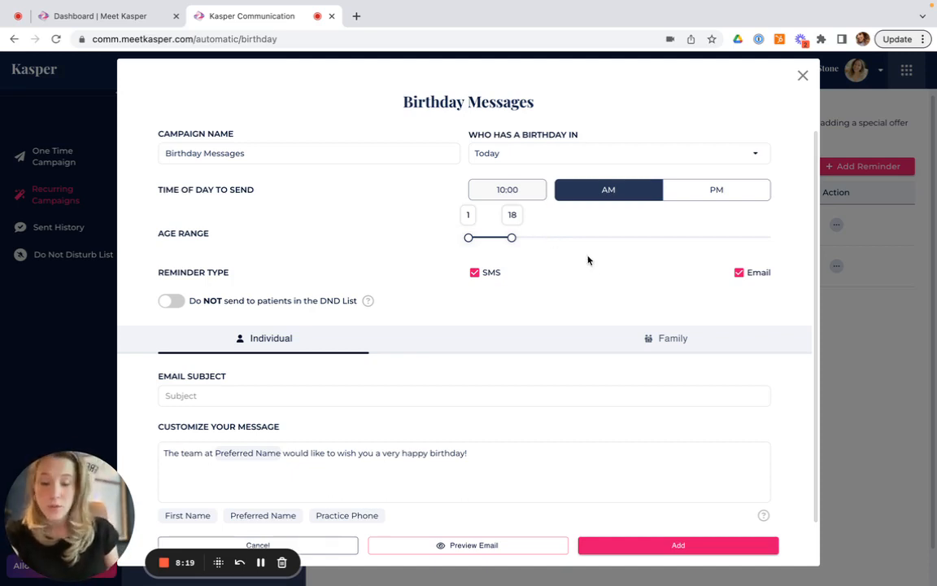
pyautogui.scroll(-1, 581, 272)
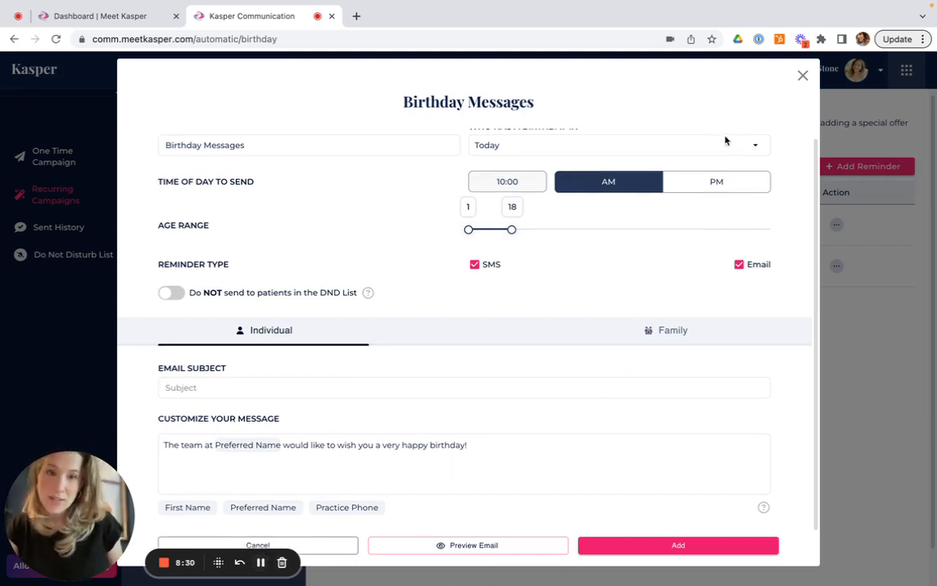
pyautogui.click(802, 76)
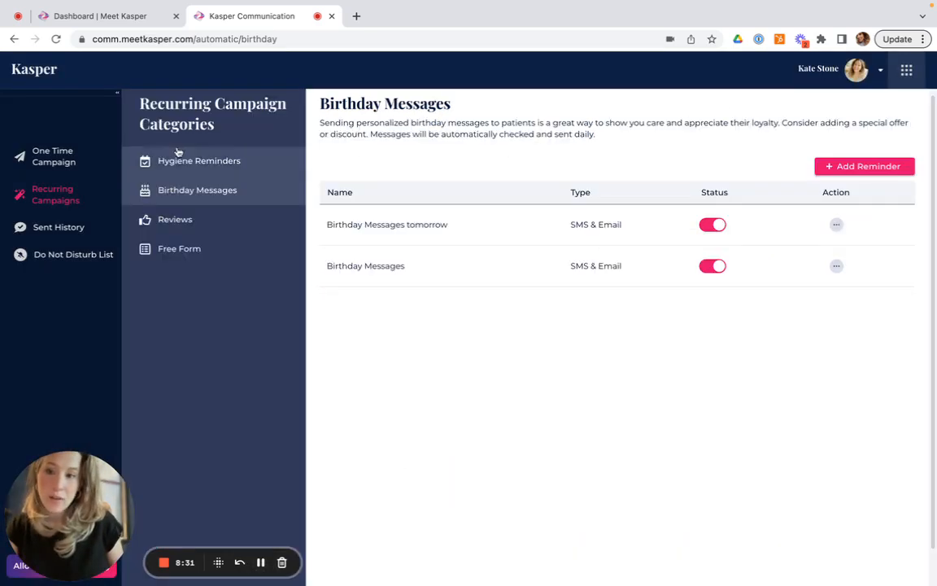
# Open the review reminder for editing and set its age range minimum to 19
pyautogui.click(176, 222)
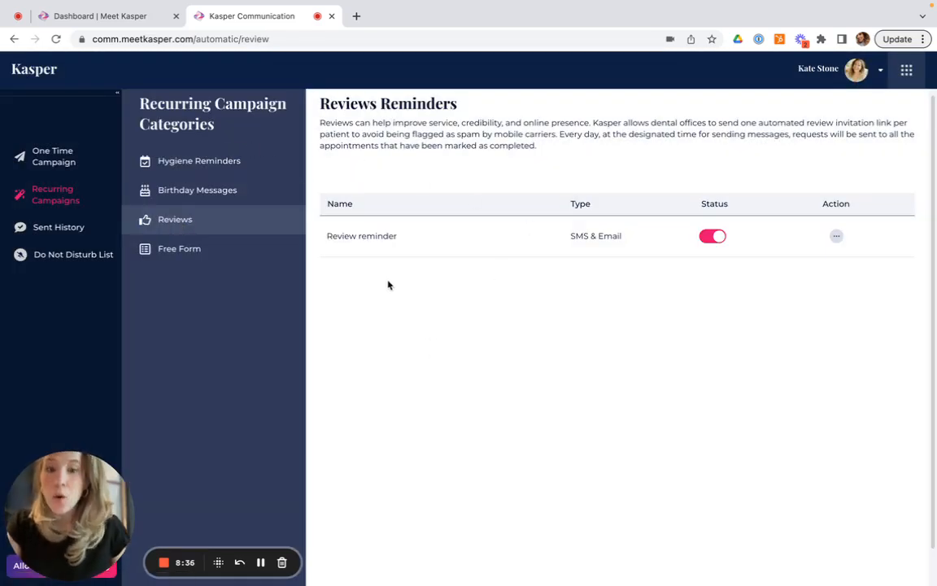
pyautogui.click(839, 239)
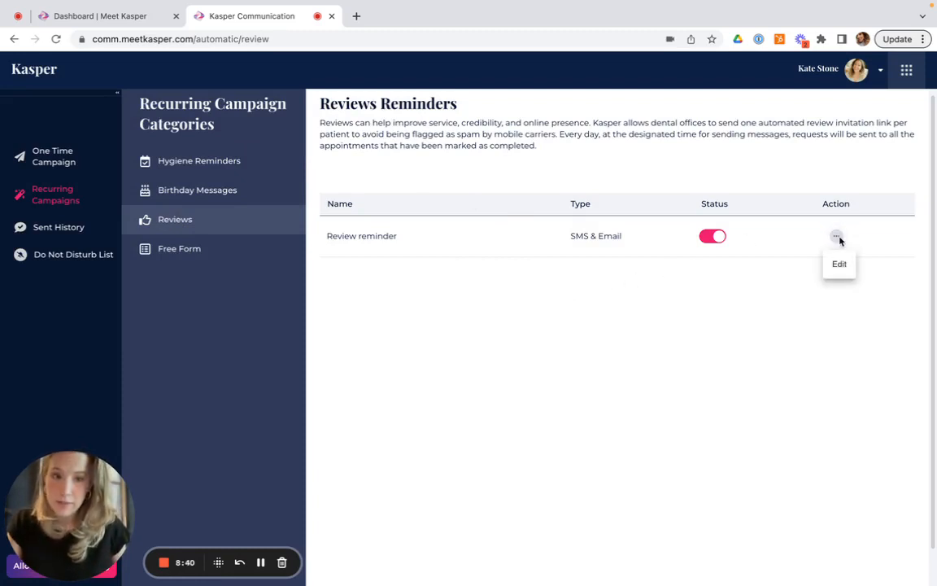
pyautogui.click(841, 266)
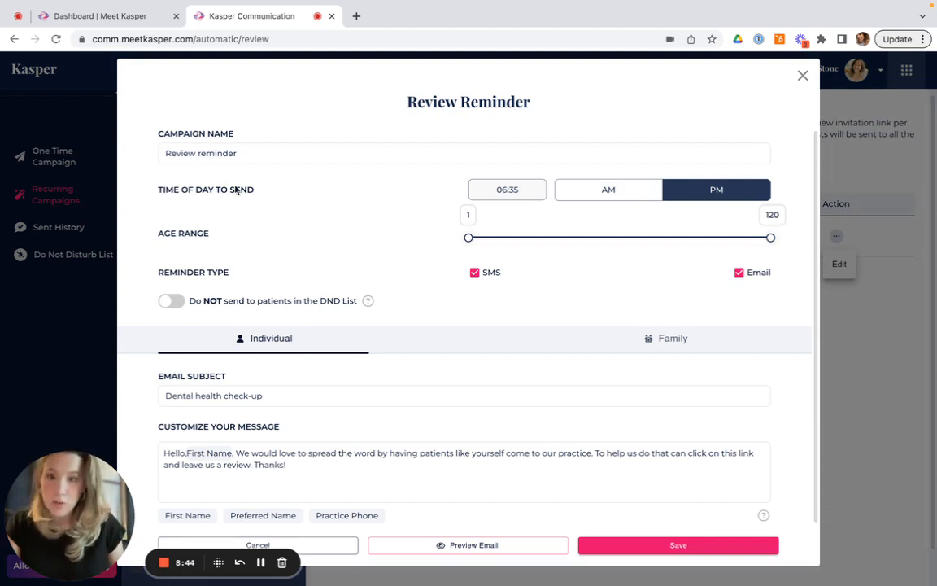
pyautogui.click(635, 196)
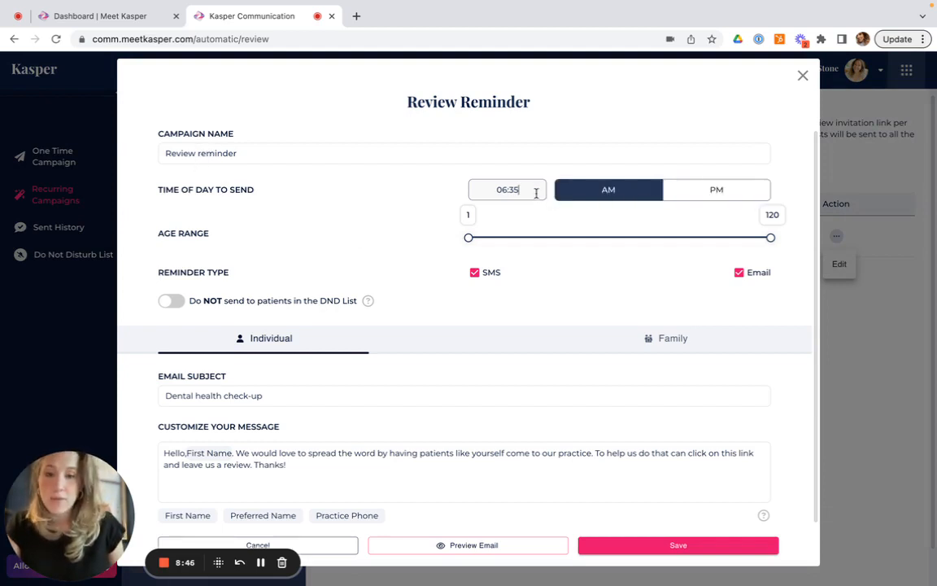
pyautogui.click(689, 192)
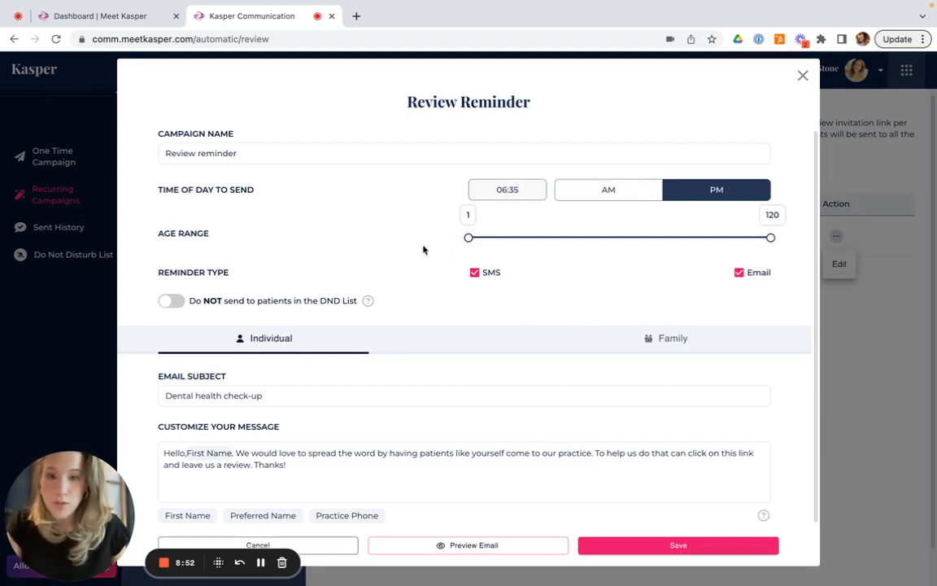
pyautogui.moveTo(470, 238); pyautogui.dragTo(514, 240)
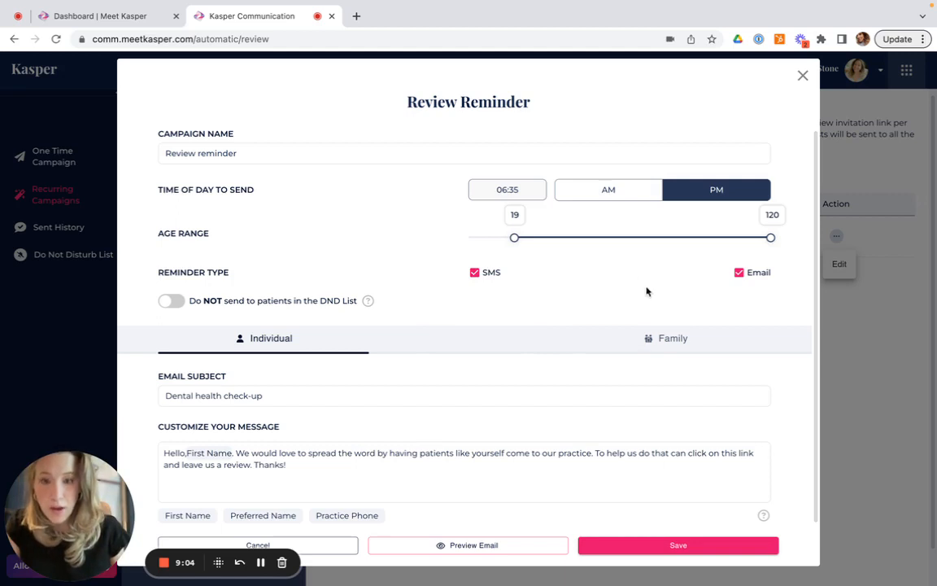
# Turn on excluding patients on the Do Not Disturb list and save the review reminder
pyautogui.click(168, 301)
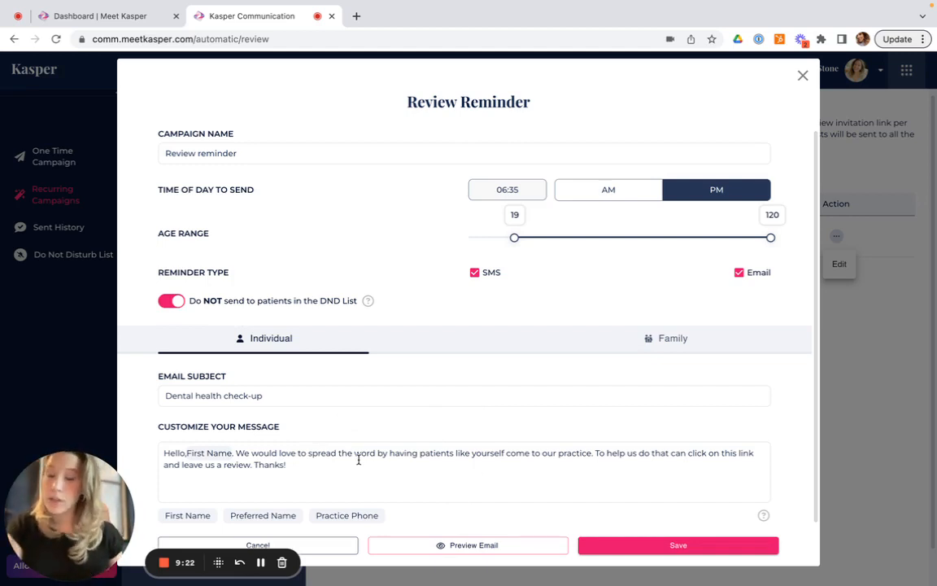
pyautogui.click(288, 465)
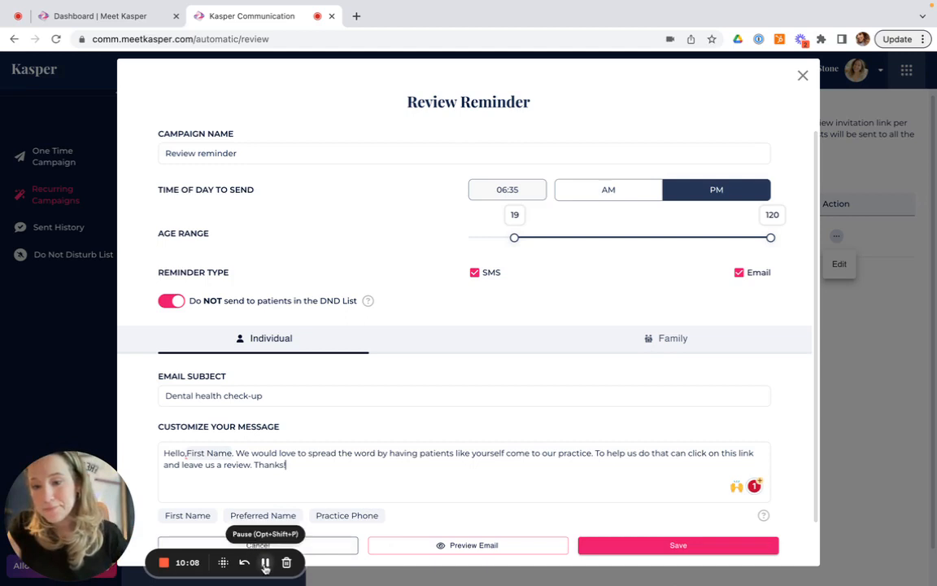
pyautogui.click(675, 549)
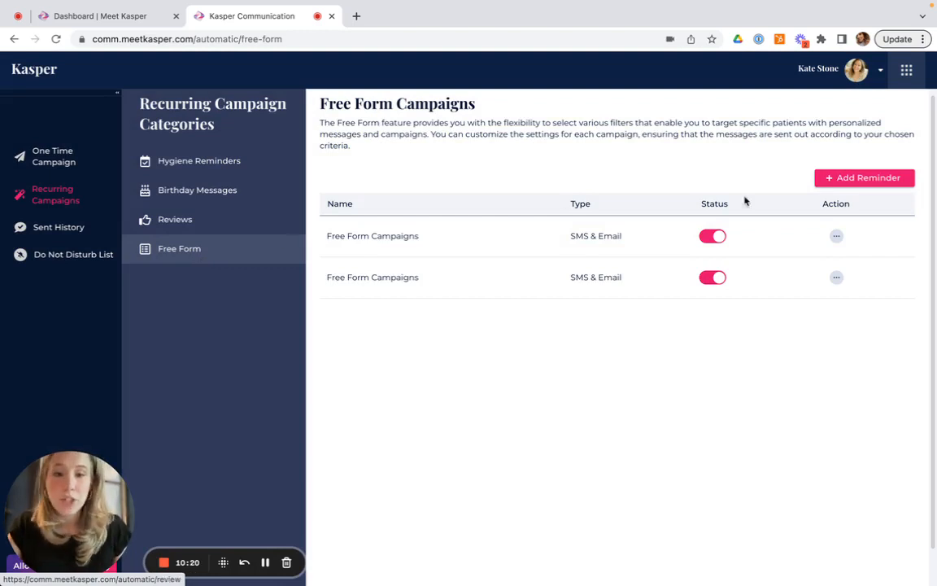
# Open a new free form campaign, examine its Status filter options, and close it
pyautogui.click(865, 179)
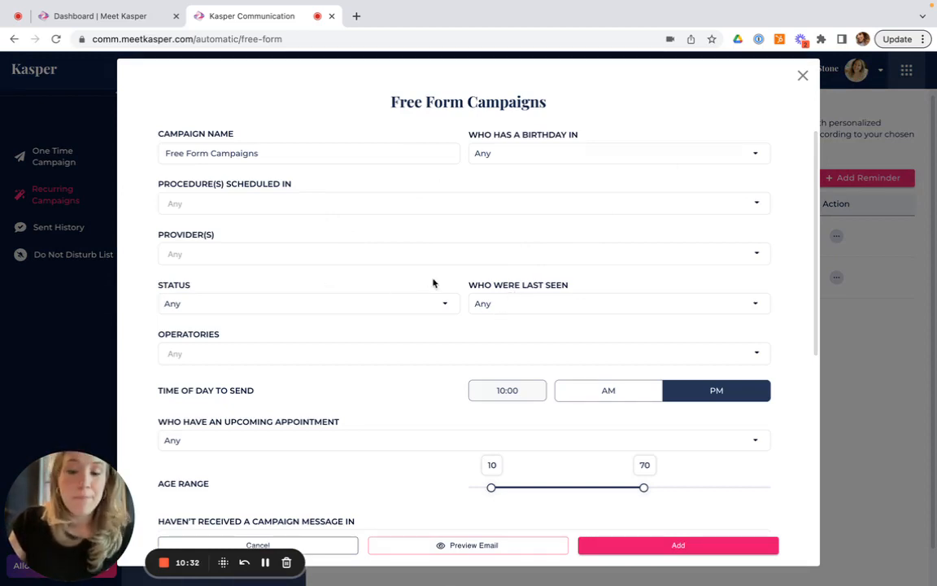
pyautogui.click(417, 306)
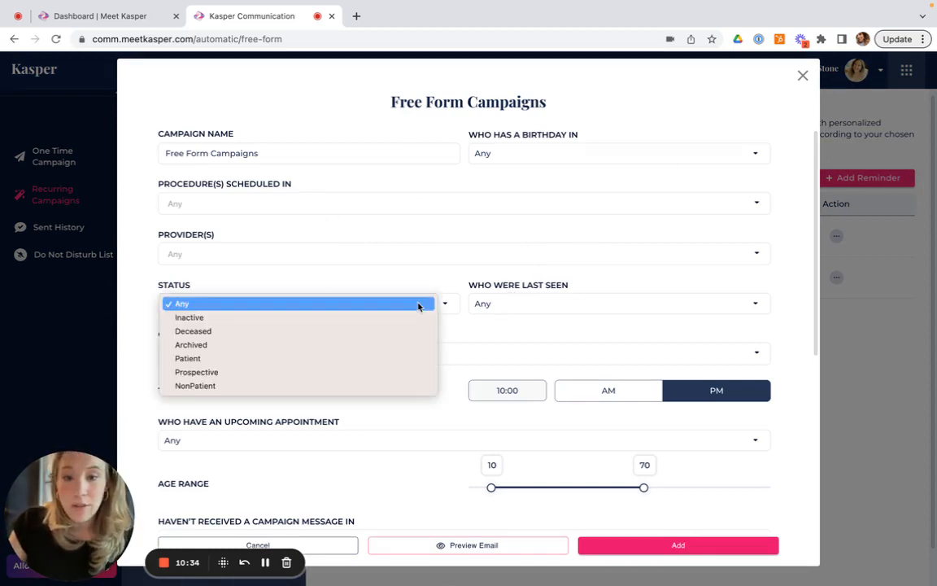
pyautogui.click(432, 270)
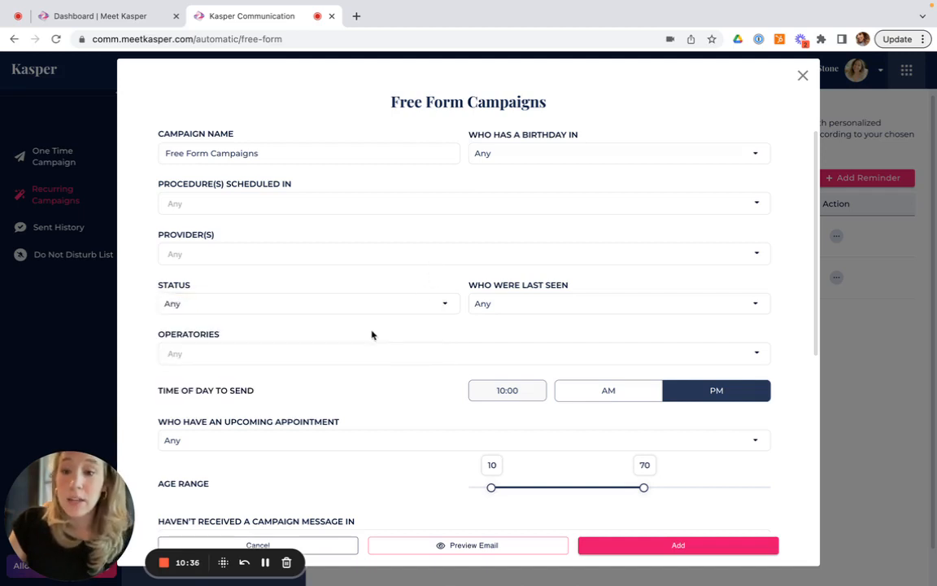
pyautogui.click(399, 306)
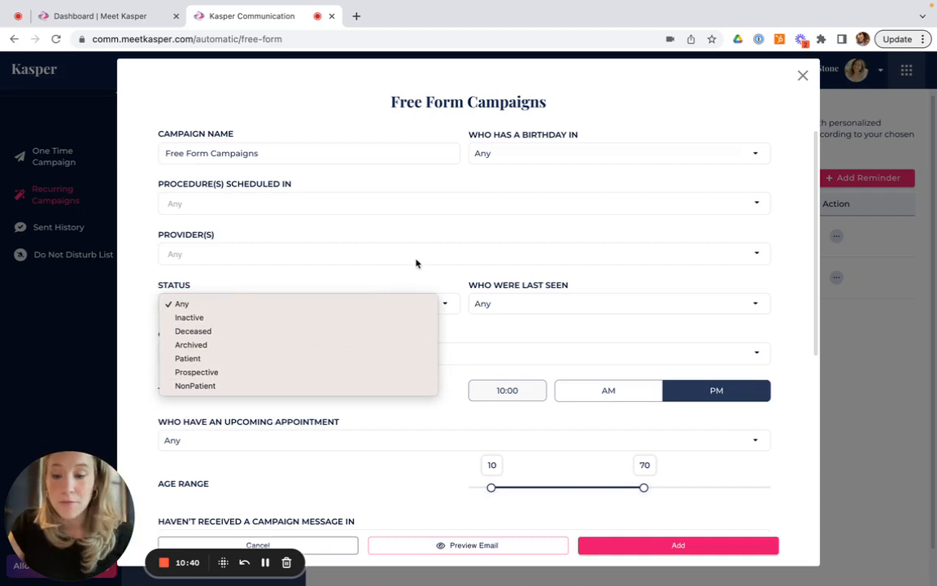
pyautogui.click(377, 239)
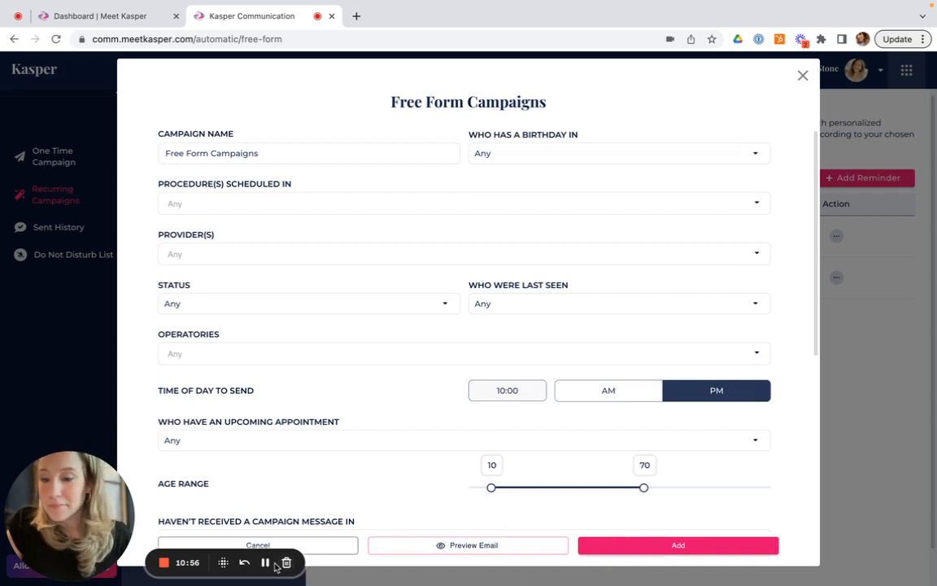
pyautogui.click(803, 76)
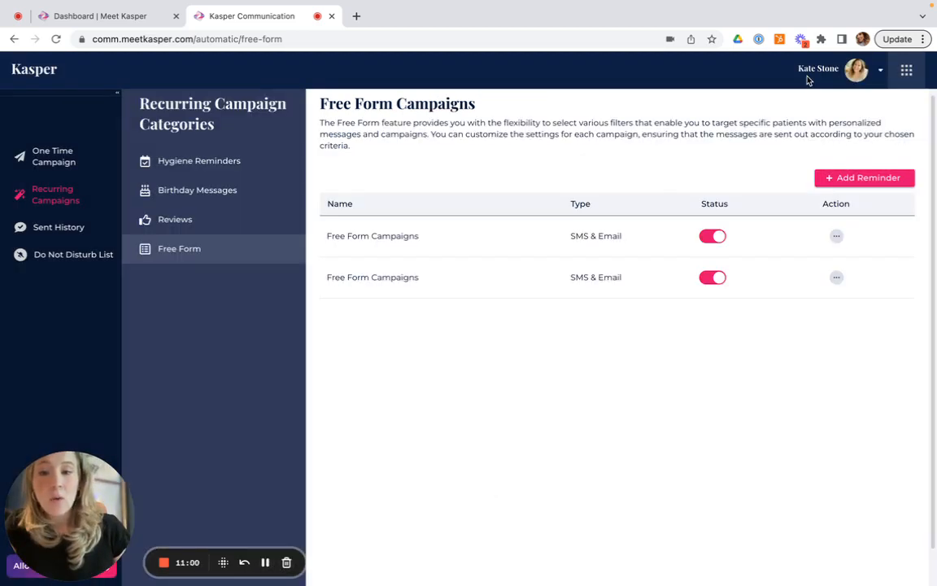
# Open One Time Campaign and title a new campaign "Office Closure Due to Storm"
pyautogui.click(61, 159)
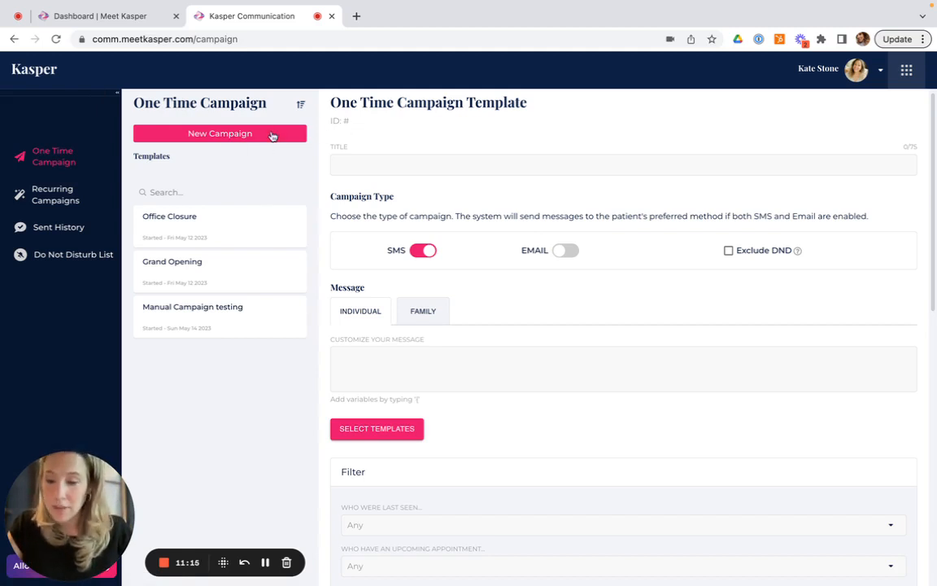
pyautogui.click(437, 166)
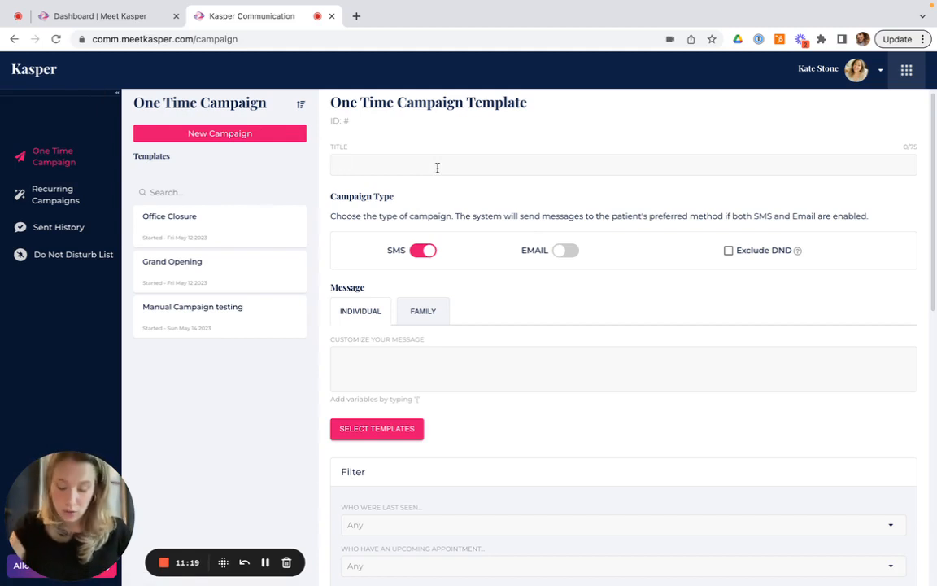
pyautogui.write('Office')
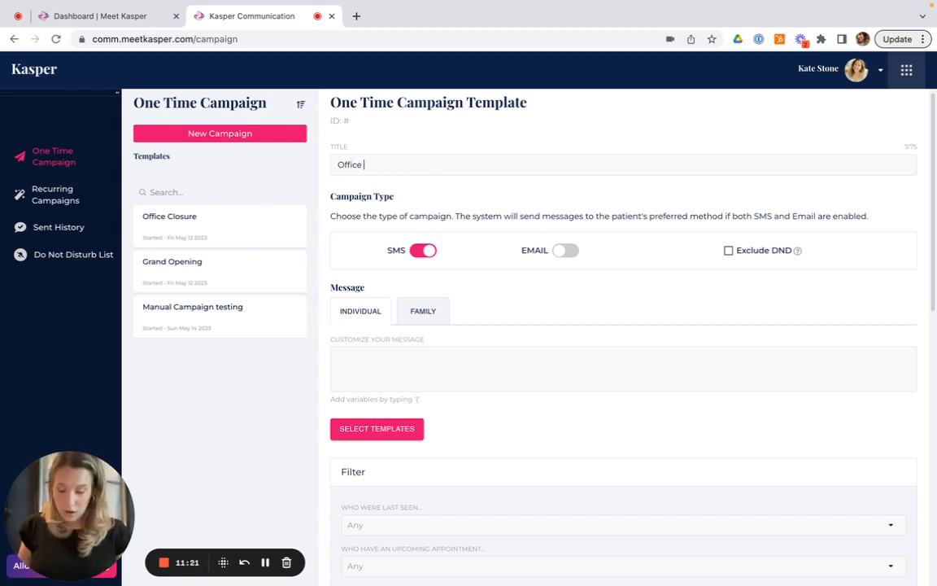
pyautogui.write(' Closure ')
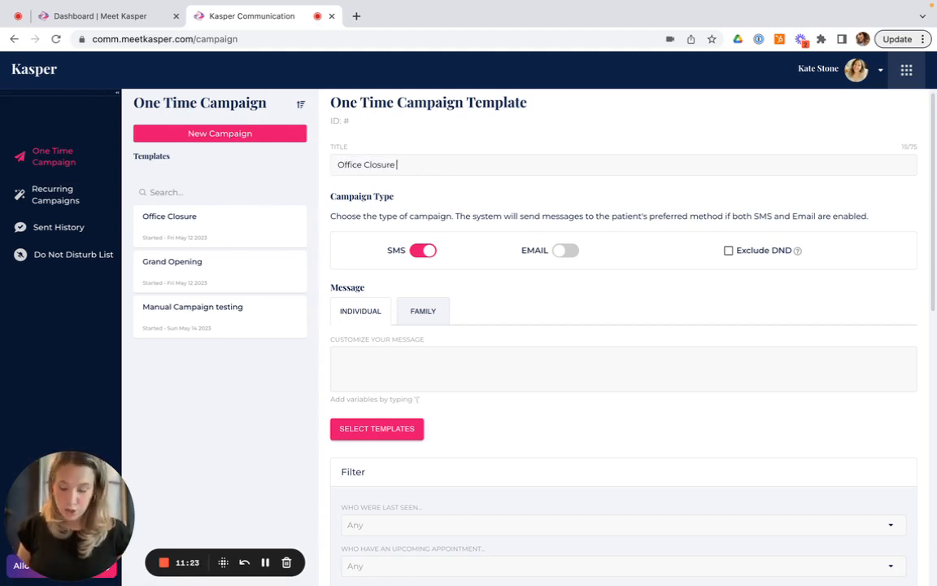
pyautogui.write('Due to Storm')
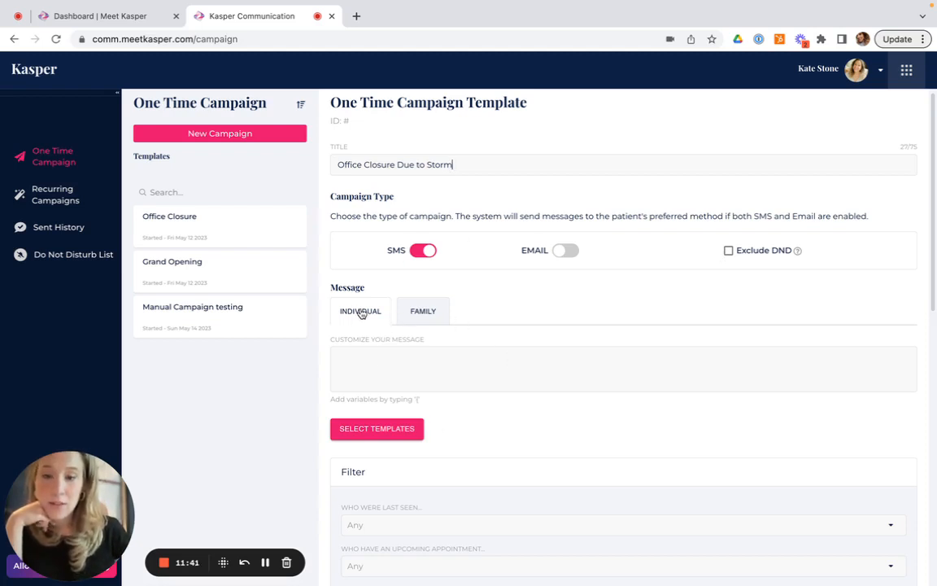
# Insert the First Name variable at the start of the campaign's individual message
pyautogui.click(418, 312)
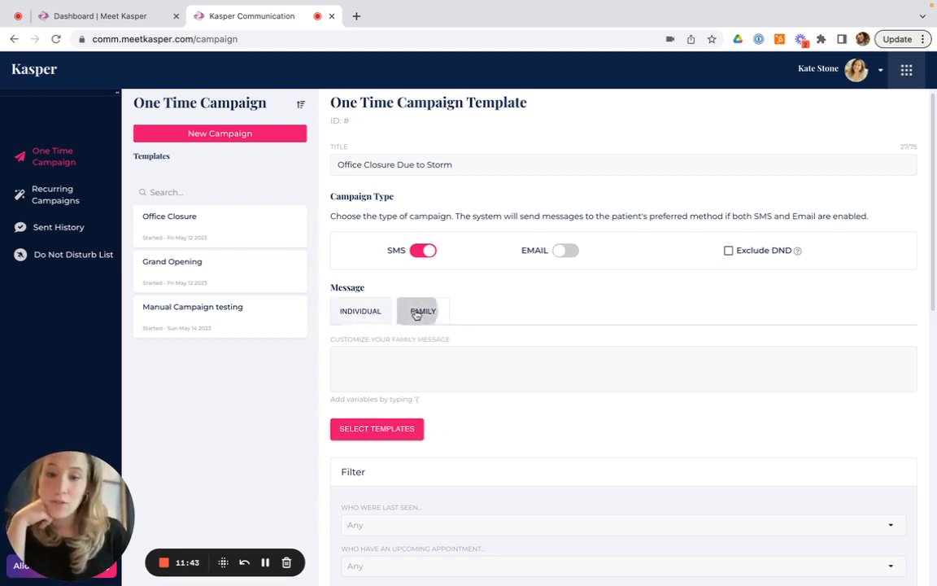
pyautogui.click(372, 314)
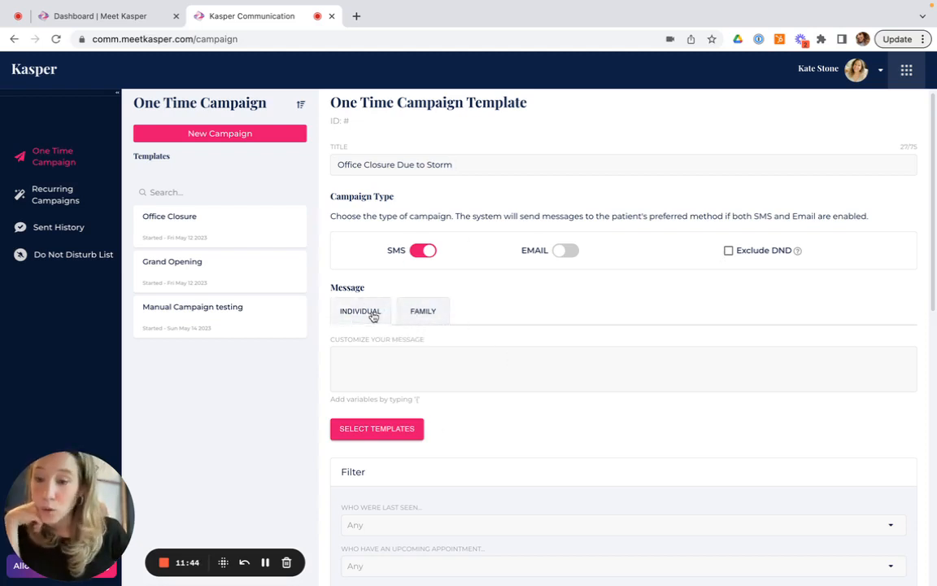
pyautogui.click(439, 312)
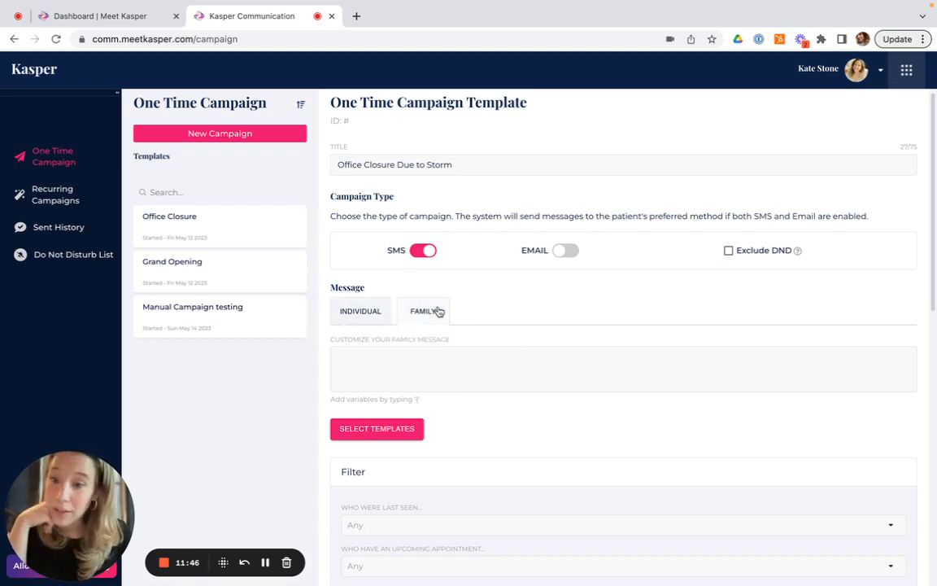
pyautogui.click(372, 316)
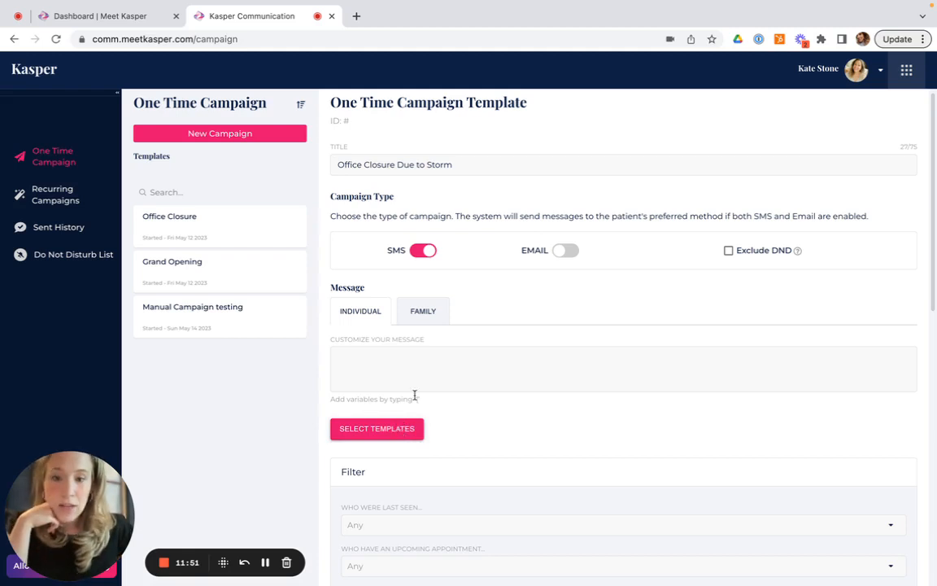
pyautogui.scroll(-1, 431, 435)
pyautogui.scroll(-4, 430, 437)
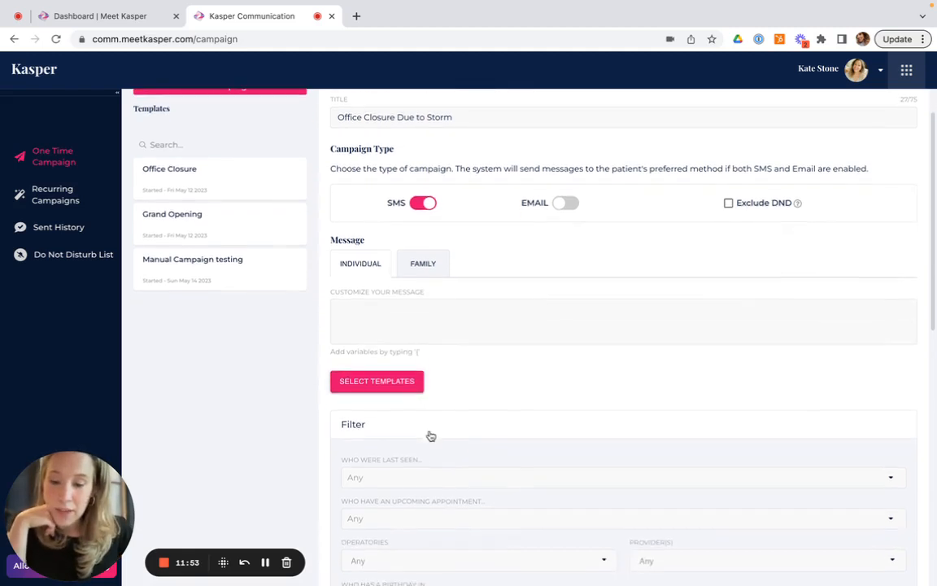
pyautogui.scroll(3, 430, 434)
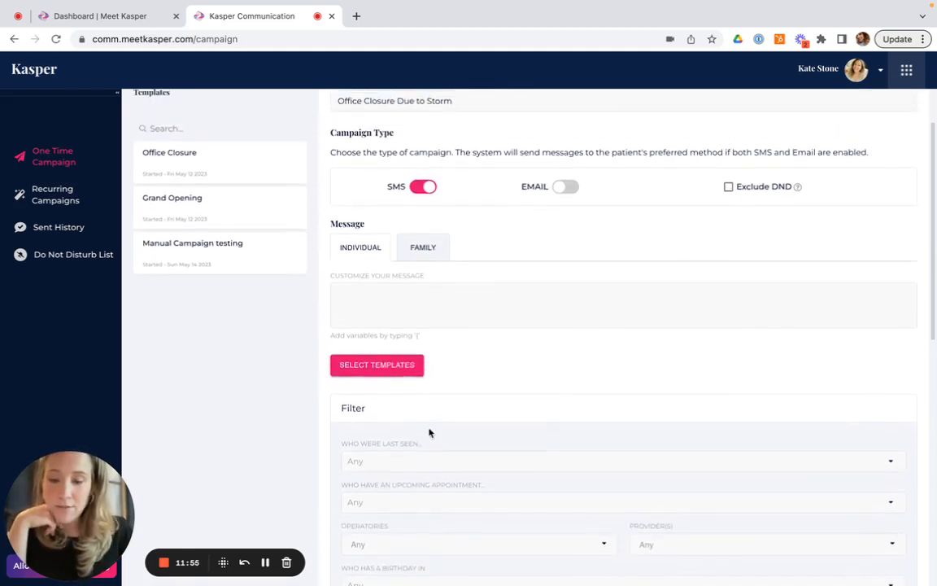
pyautogui.click(409, 340)
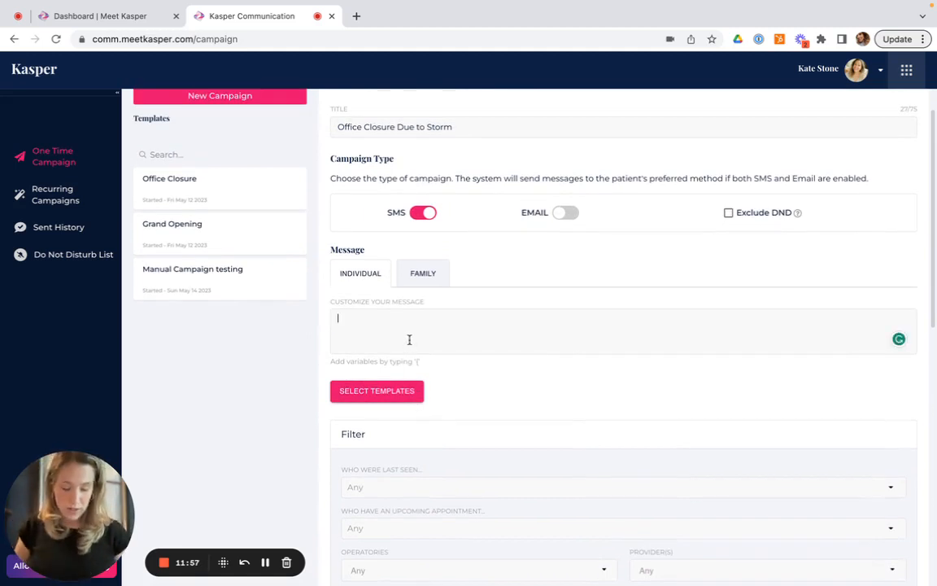
pyautogui.write('{')
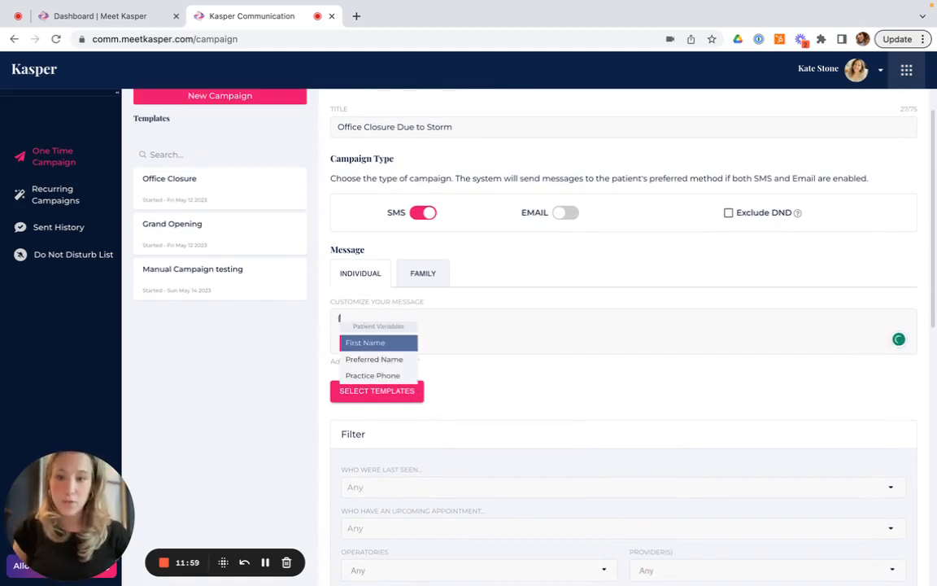
pyautogui.press('Return')
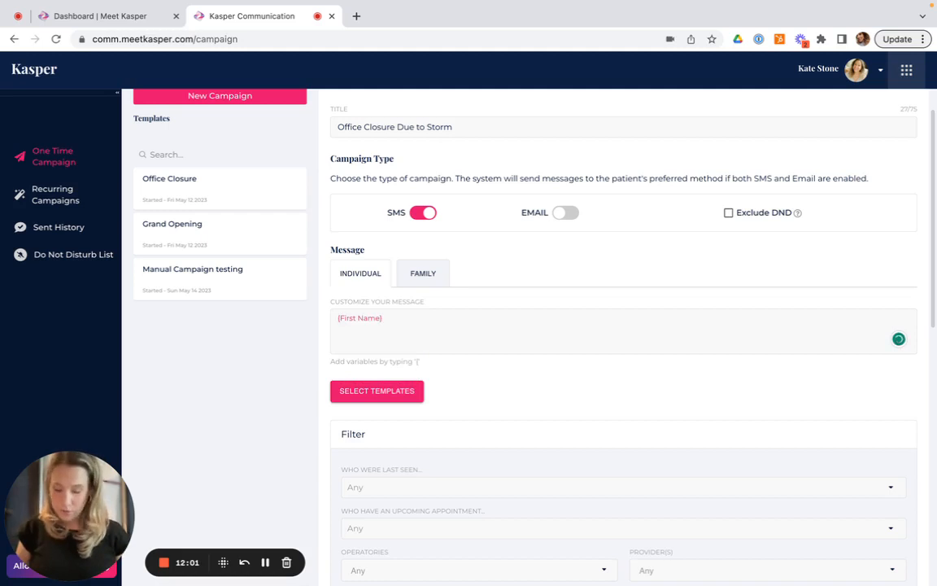
# Write the message "Hello {First Name}, please us at {Practice Phone}", inserting the Practice Phone variable
pyautogui.write('Hello {First Name} ')
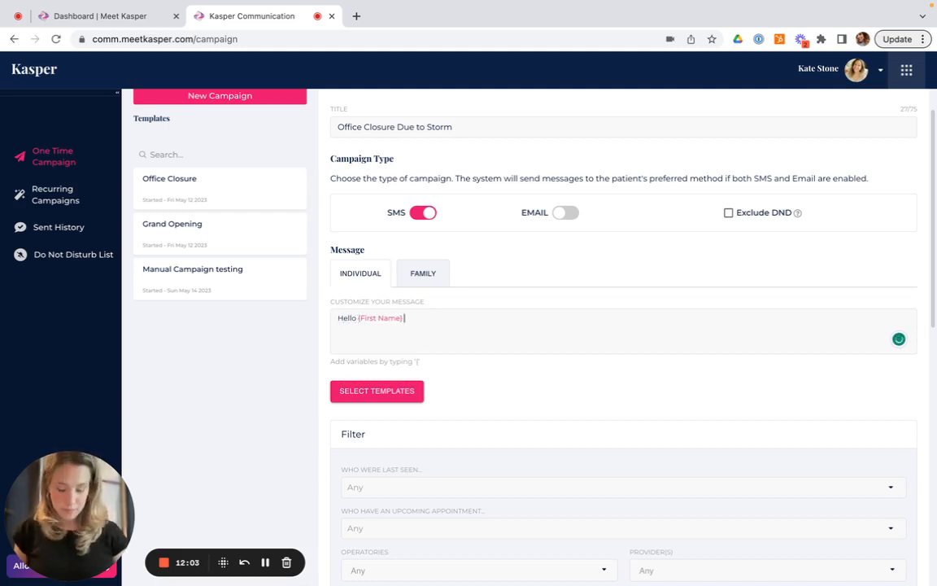
pyautogui.write(', please us')
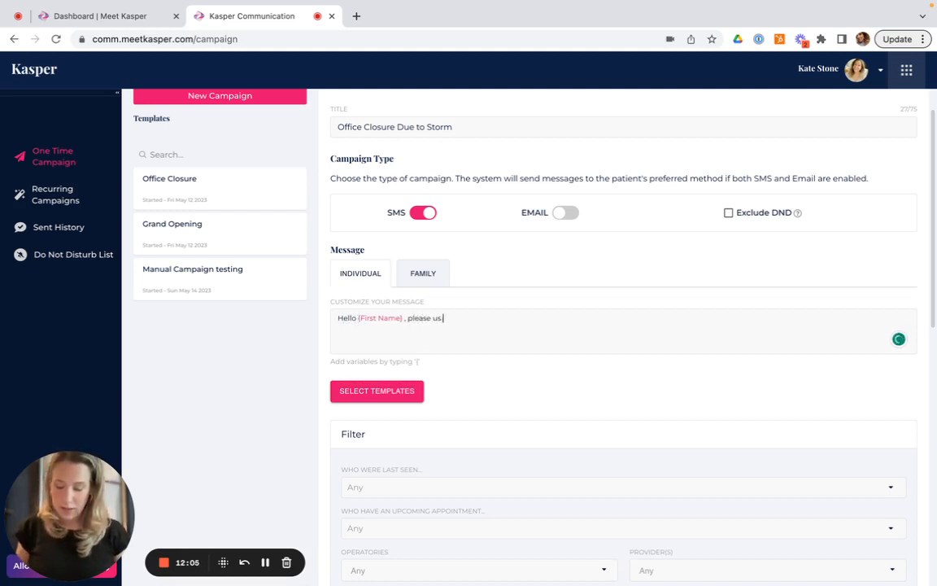
pyautogui.write(' at {')
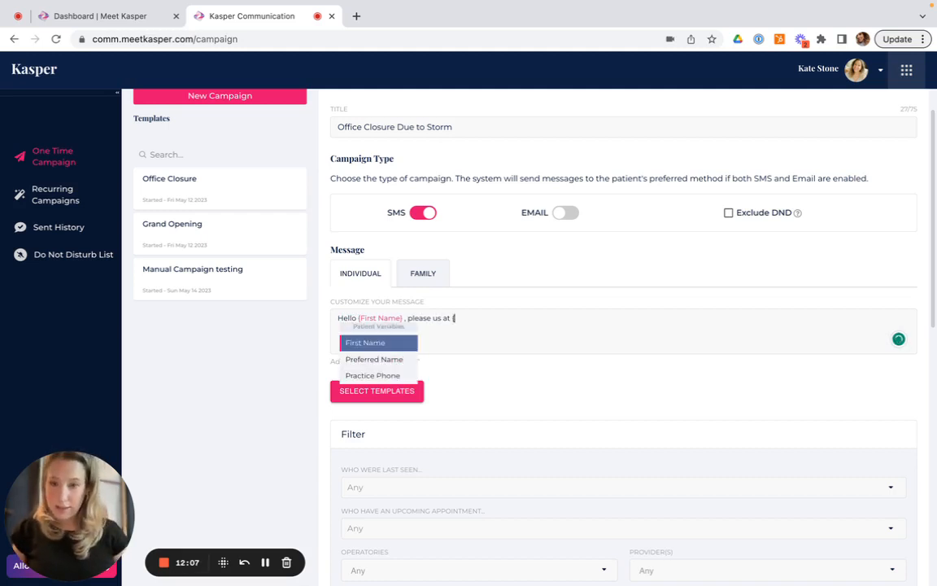
pyautogui.press('Down')
pyautogui.press('Down')
pyautogui.press('Return')
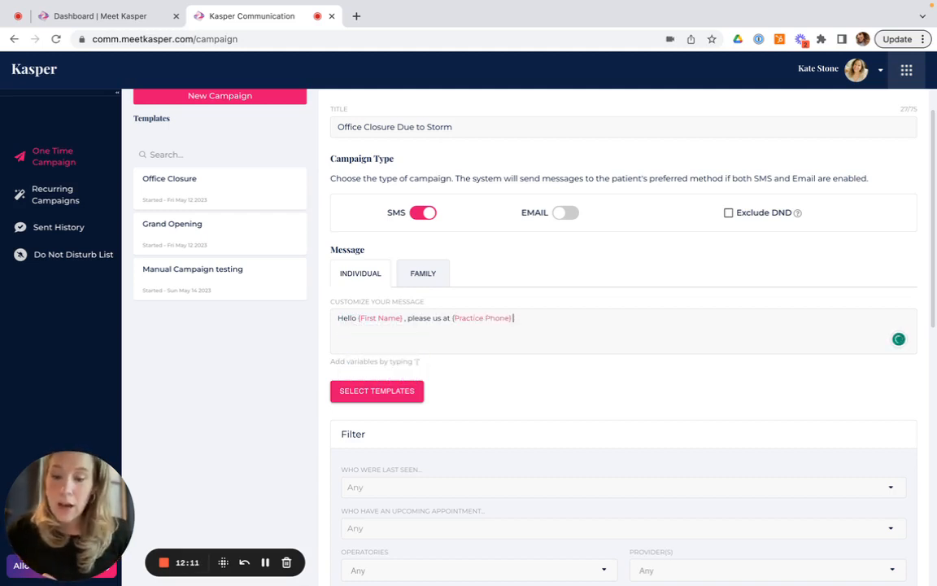
# Filter for patients with an upcoming appointment Tomorrow and run the patient search
pyautogui.scroll(-3, 490, 422)
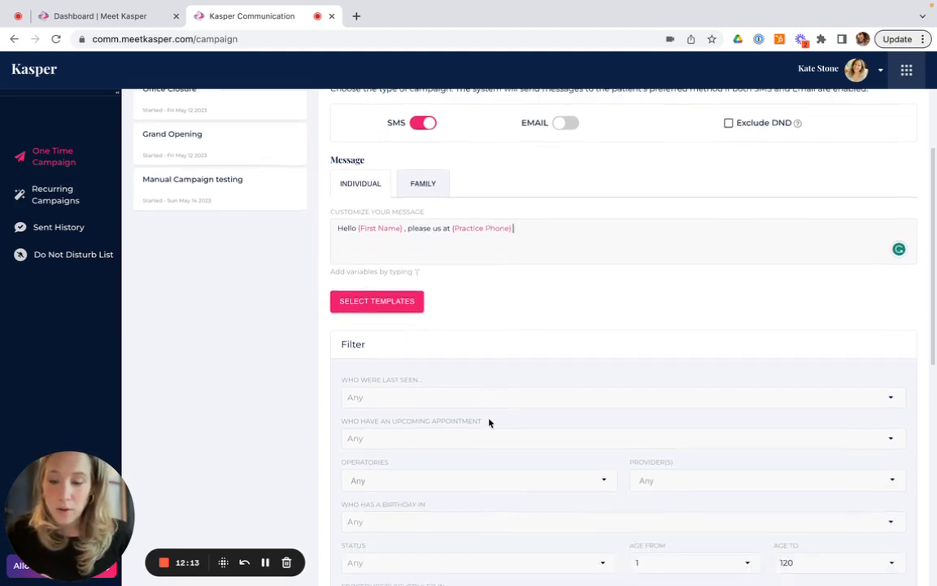
pyautogui.scroll(-3, 489, 422)
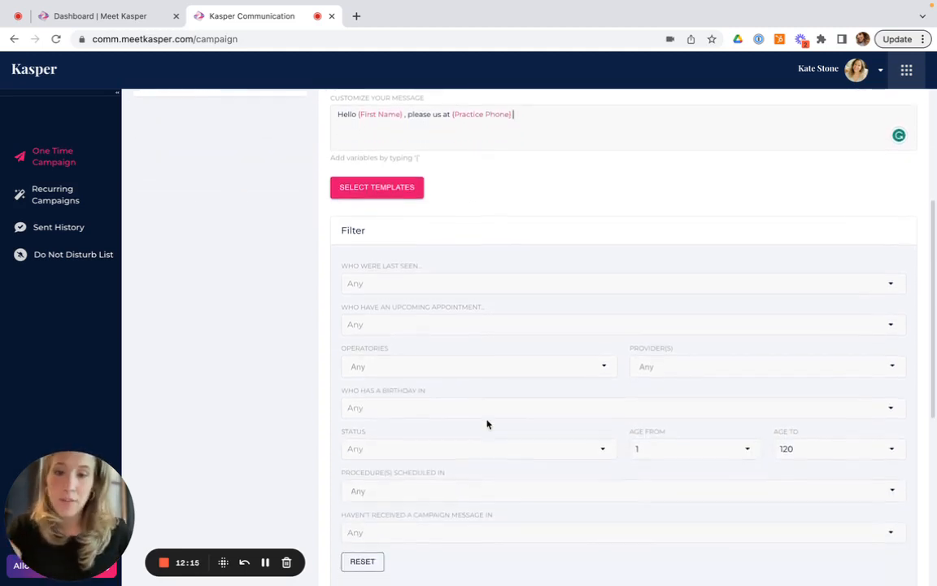
pyautogui.scroll(-2, 487, 423)
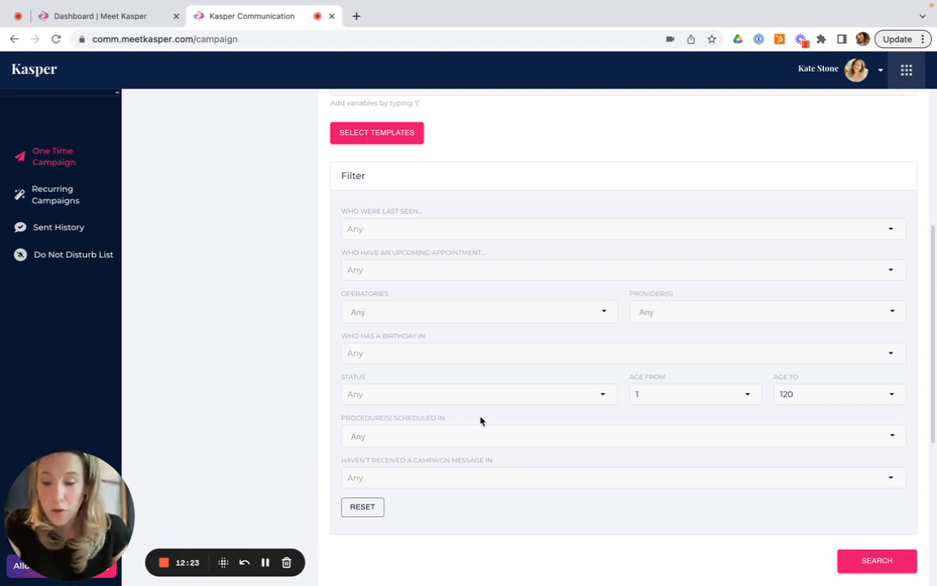
pyautogui.click(432, 270)
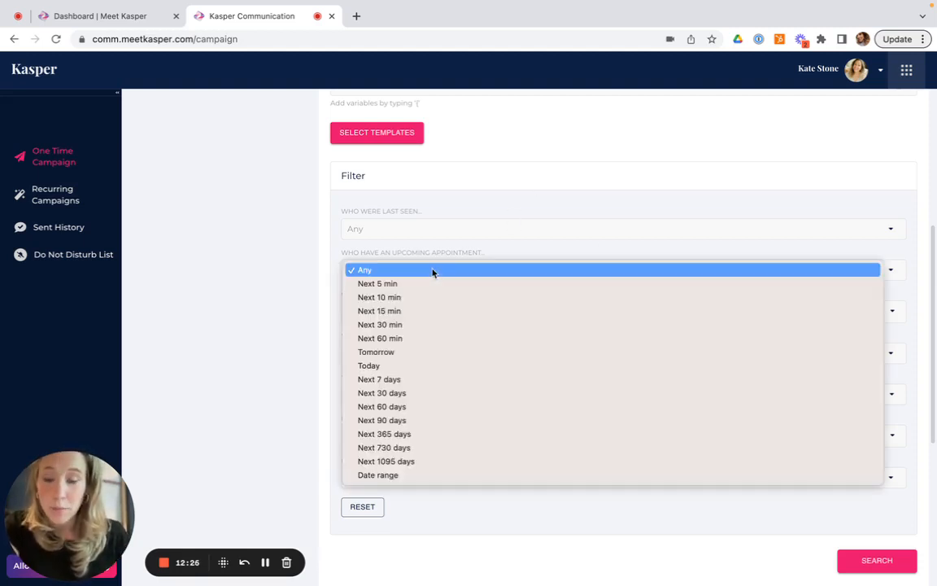
pyautogui.click(446, 351)
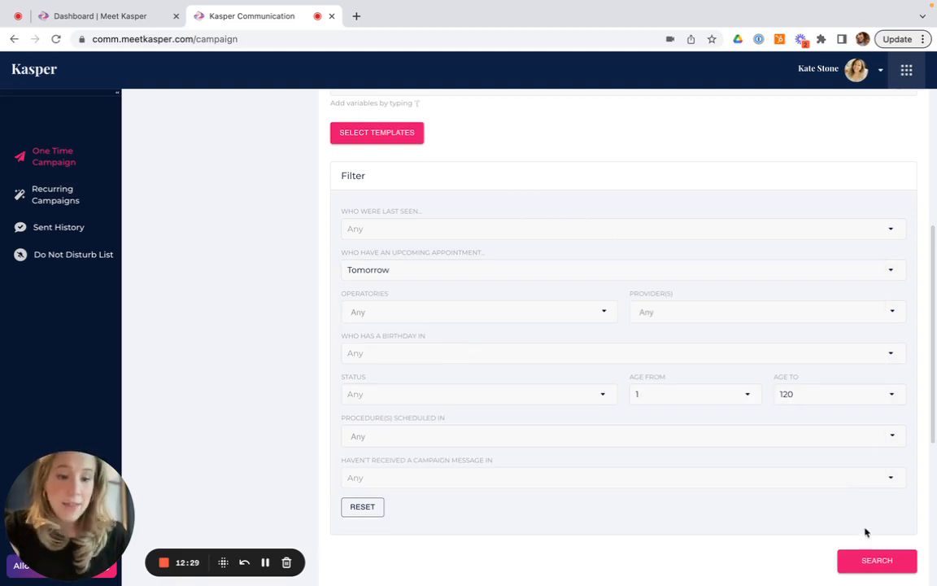
pyautogui.click(901, 562)
pyautogui.scroll(-1, 770, 471)
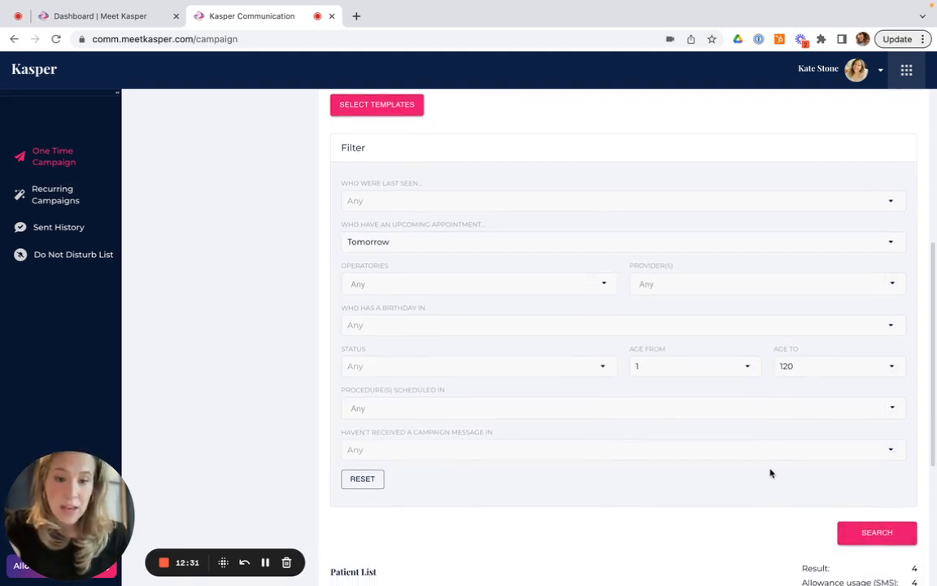
pyautogui.scroll(3, 768, 472)
pyautogui.scroll(-4, 768, 472)
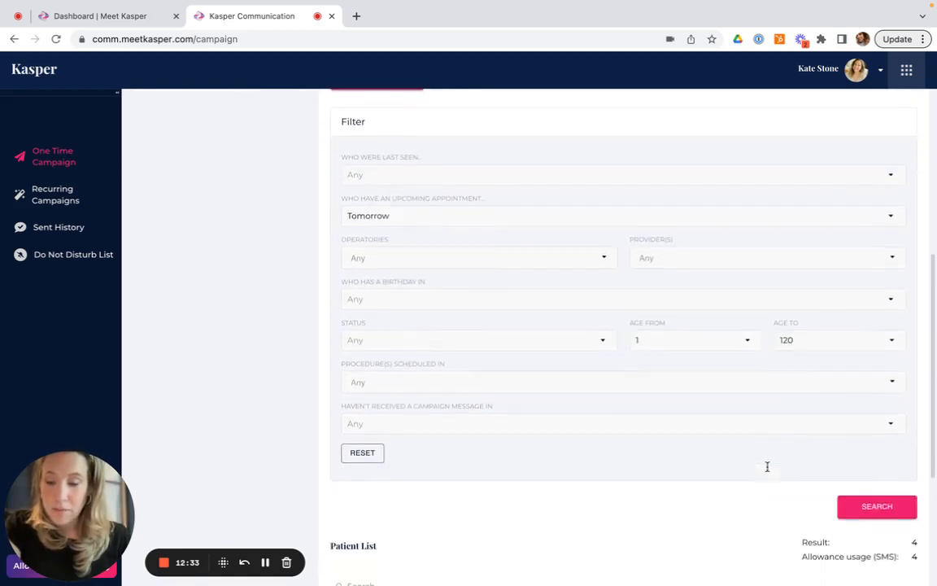
pyautogui.scroll(-1, 758, 471)
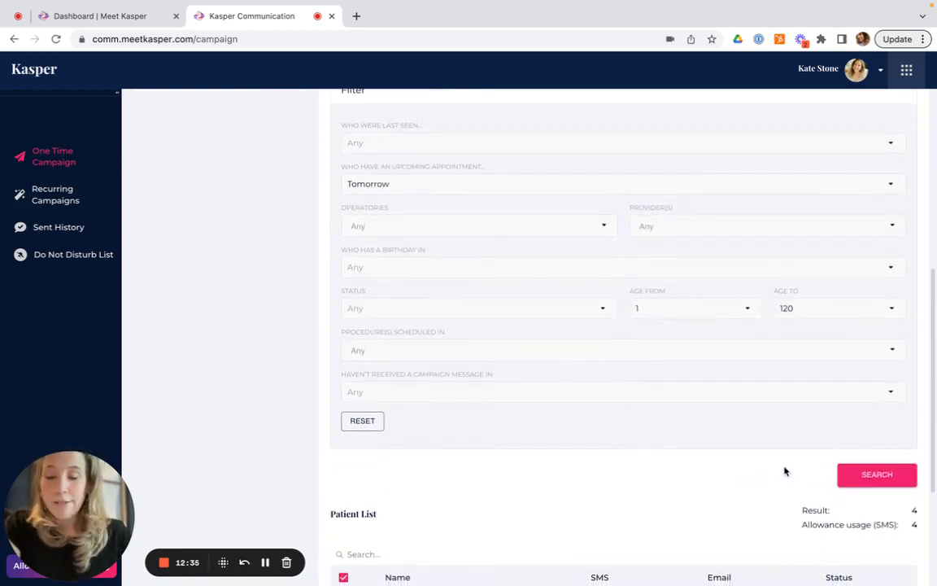
pyautogui.scroll(1, 781, 472)
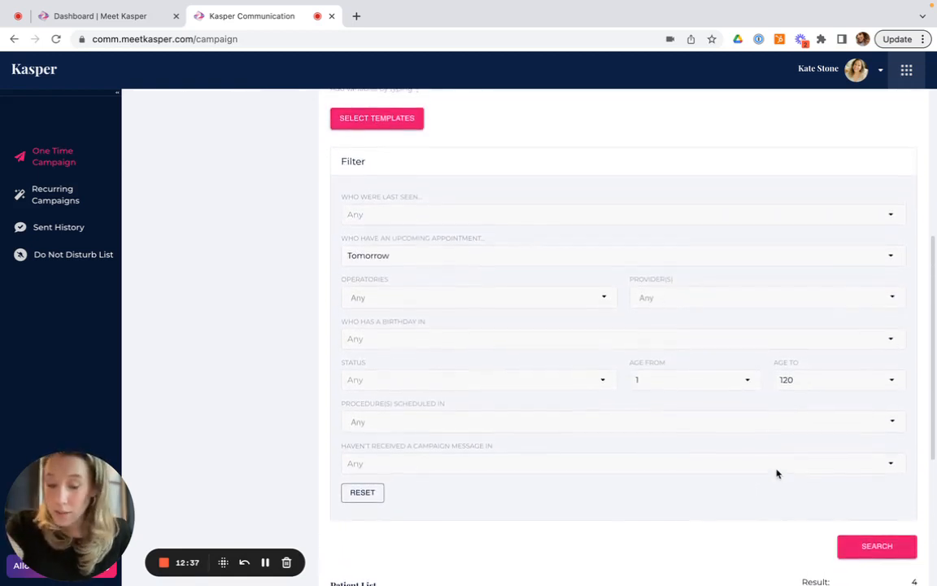
pyautogui.scroll(-1, 776, 473)
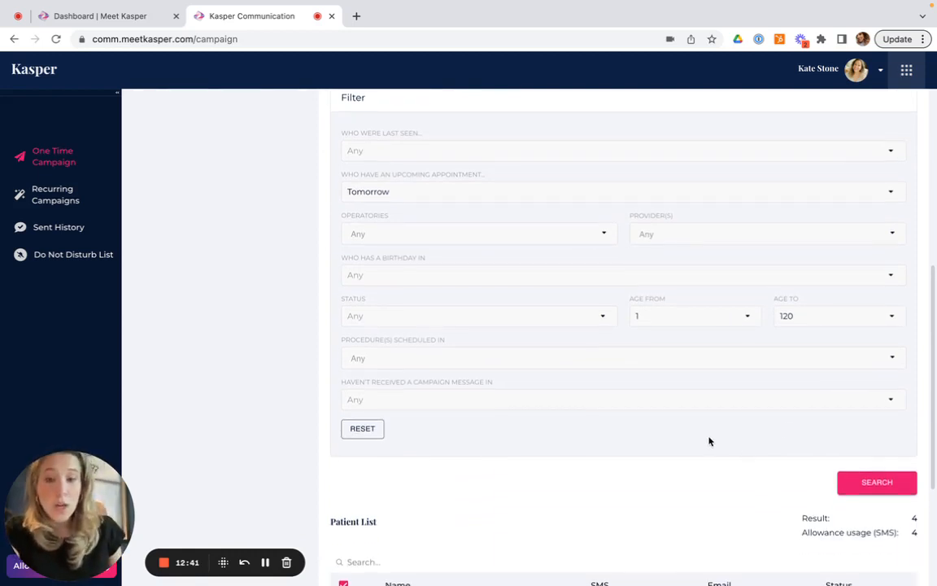
pyautogui.scroll(1, 709, 439)
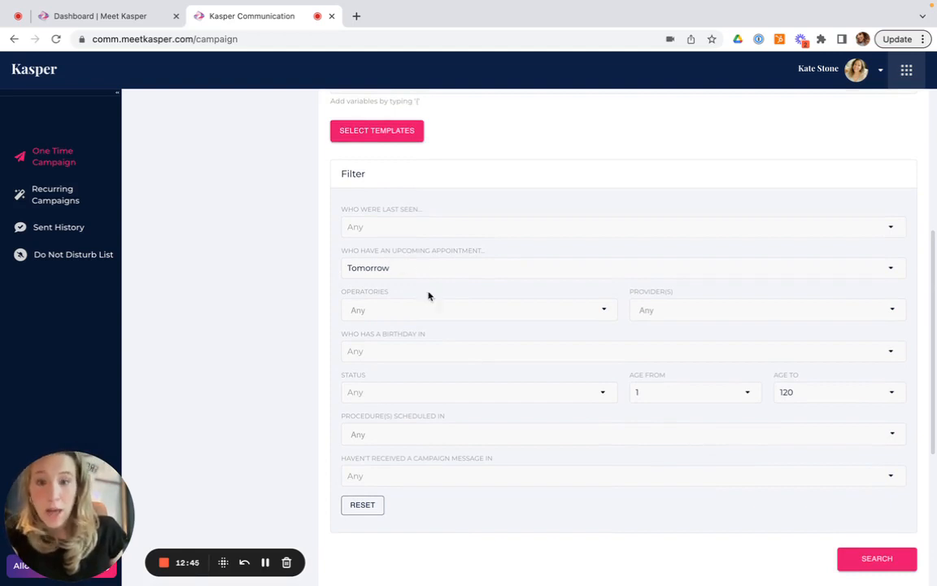
# Examine the Operatories, Who Were Last Seen and Procedures Scheduled In filter option lists without changing them
pyautogui.click(407, 309)
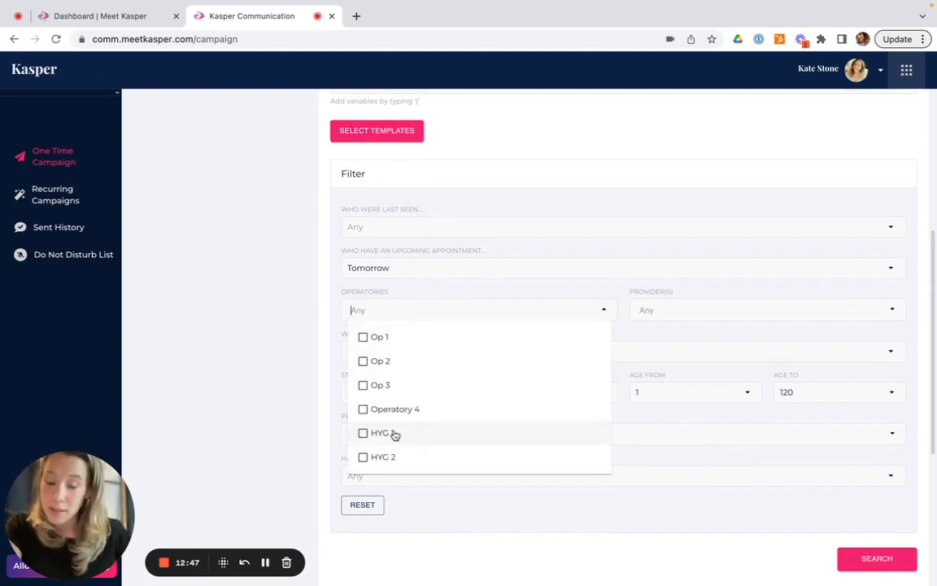
pyautogui.click(303, 393)
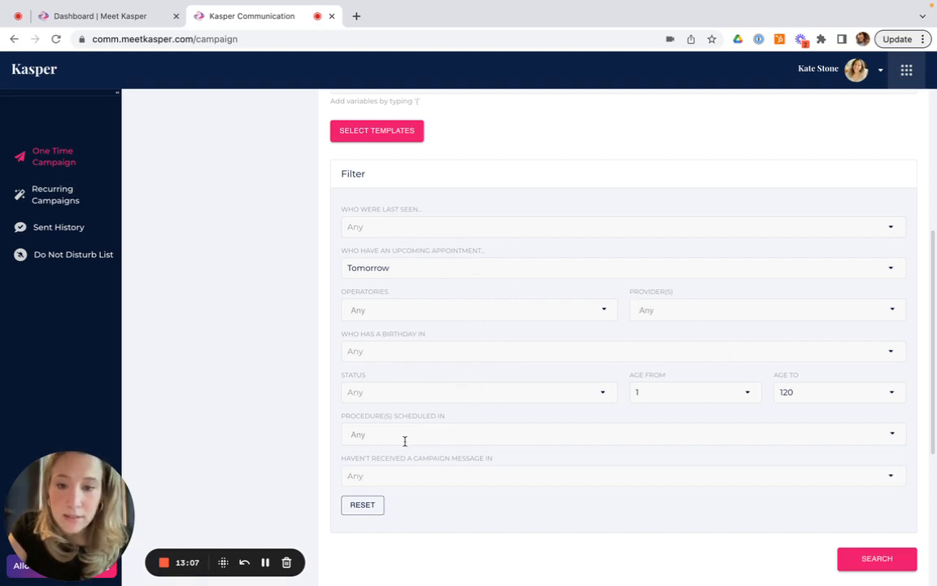
pyautogui.click(378, 221)
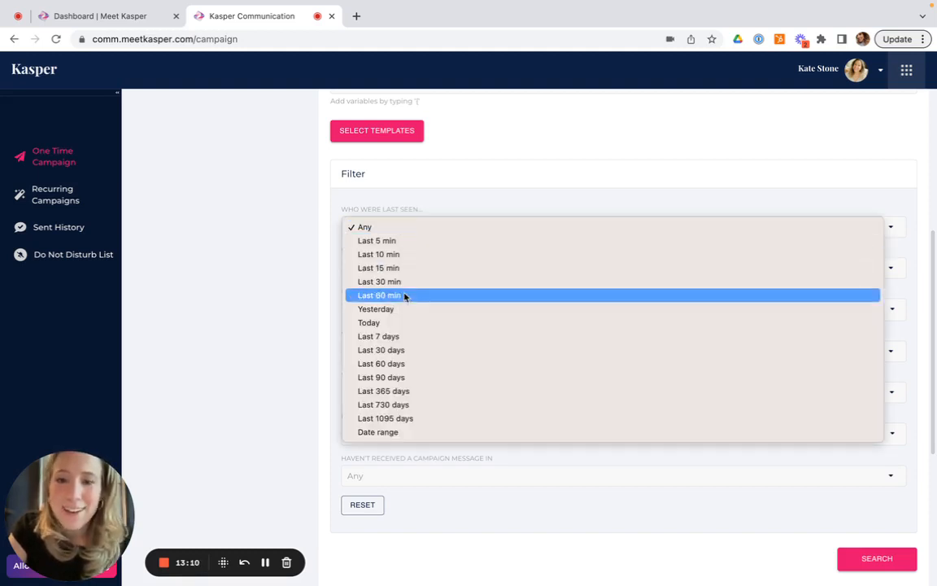
pyautogui.click(311, 337)
pyautogui.click(403, 431)
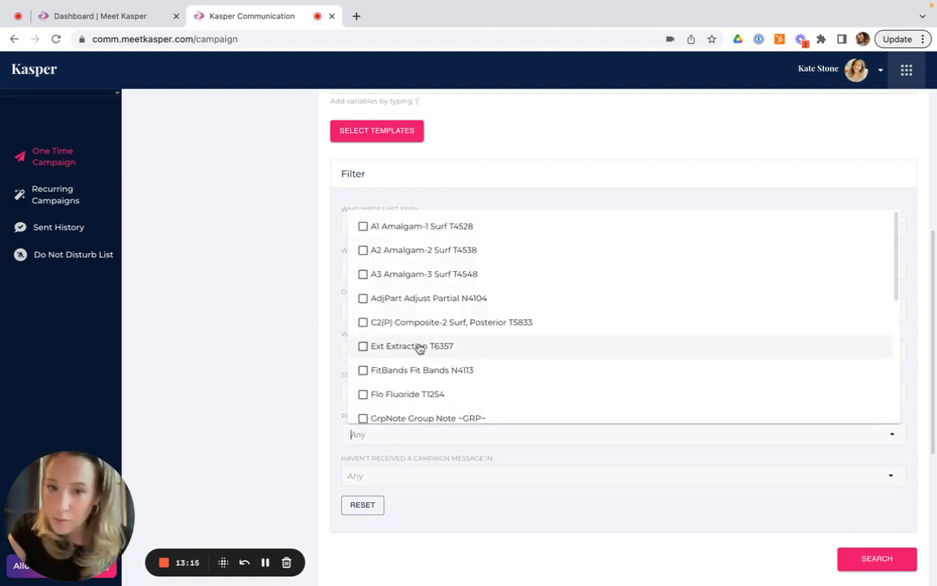
pyautogui.click(273, 369)
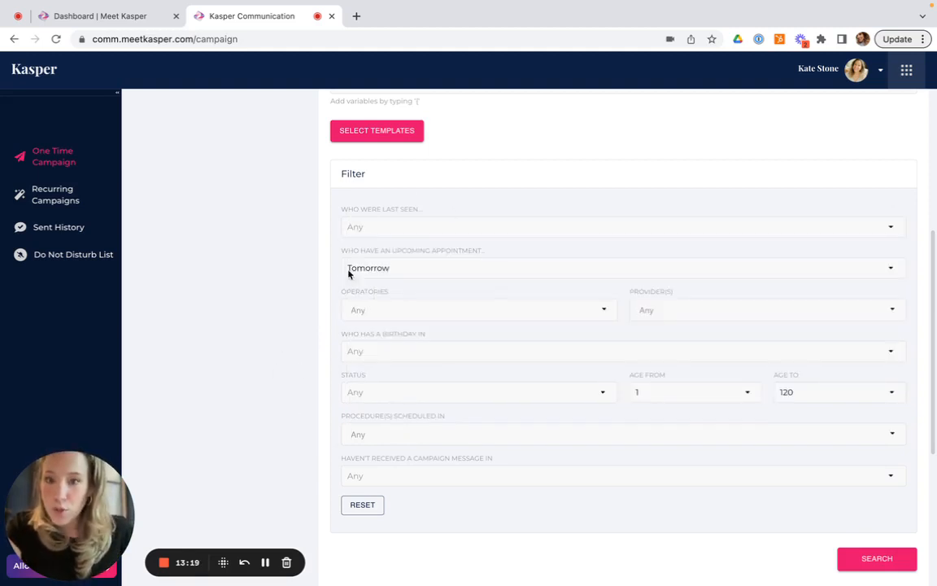
# Examine the patient list returned by the search for this campaign
pyautogui.scroll(-2, 456, 334)
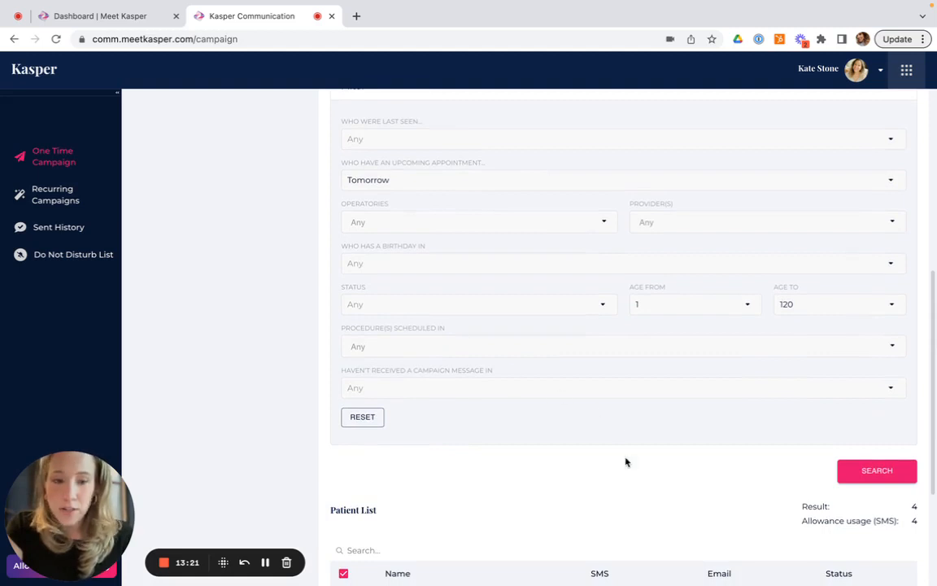
pyautogui.scroll(-3, 625, 460)
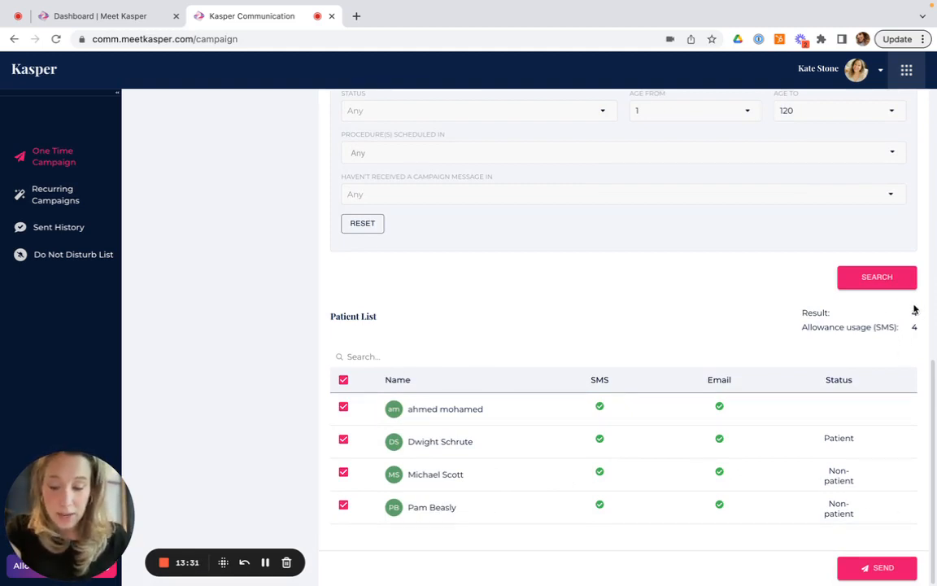
pyautogui.scroll(3, 851, 570)
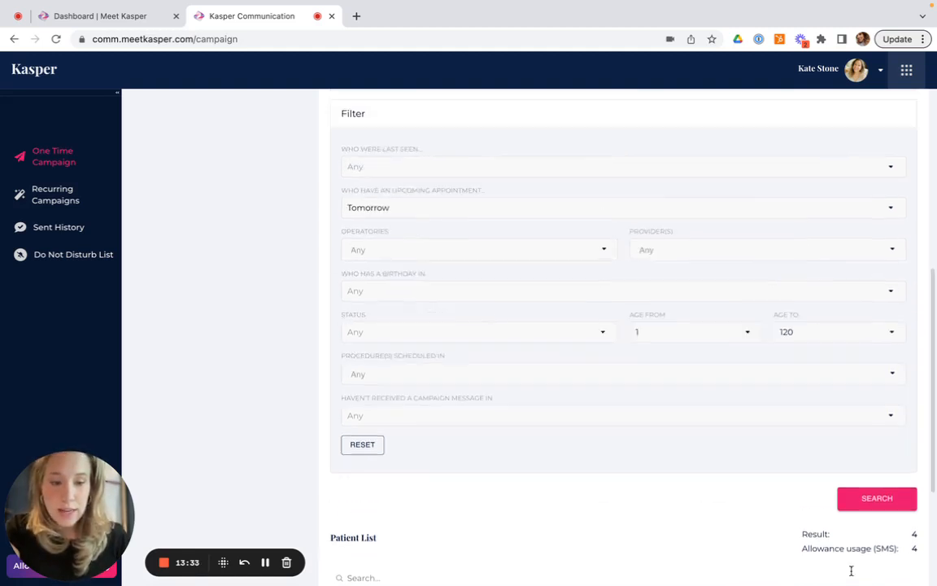
pyautogui.scroll(5, 851, 570)
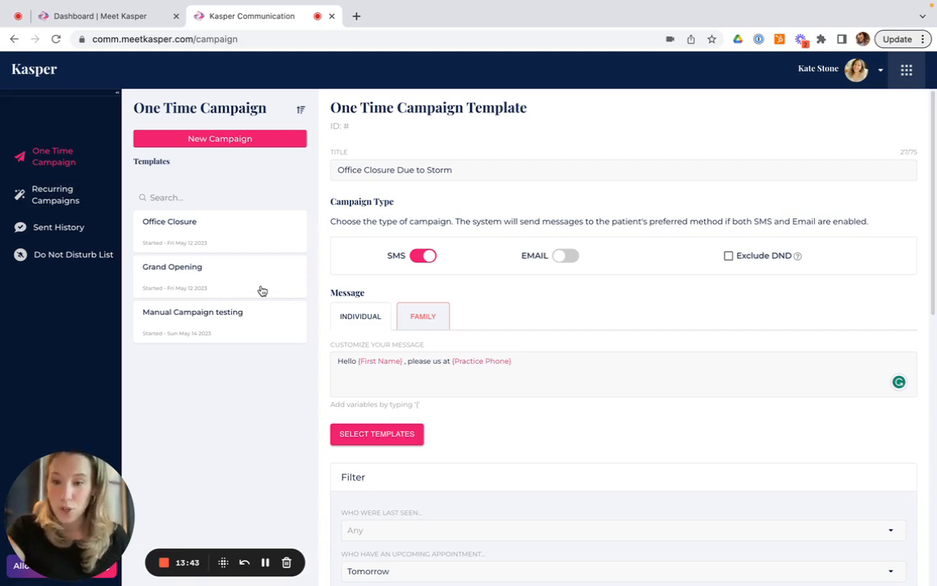
# Open Sent History, view the recipients of the latest Birthday Messages entry, and close it
pyautogui.click(62, 228)
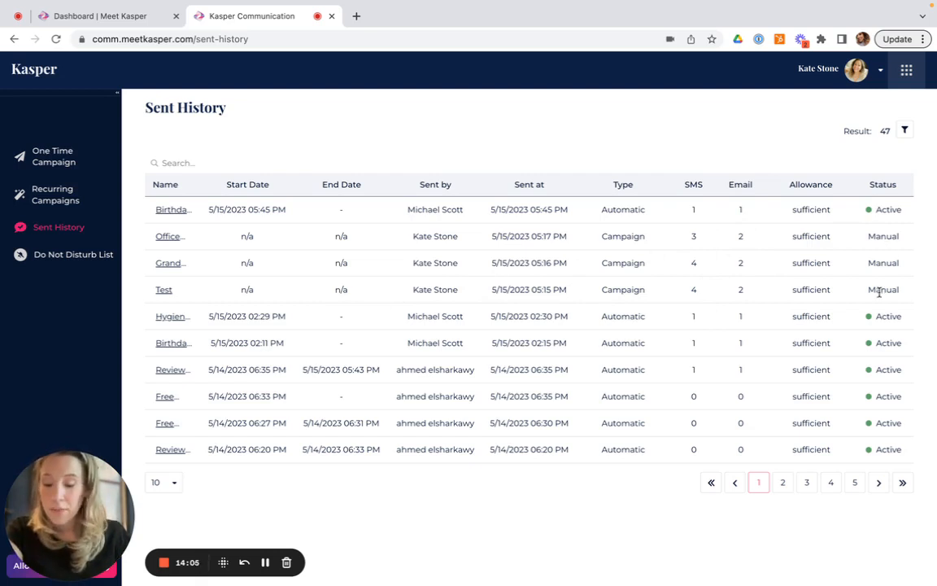
pyautogui.click(174, 210)
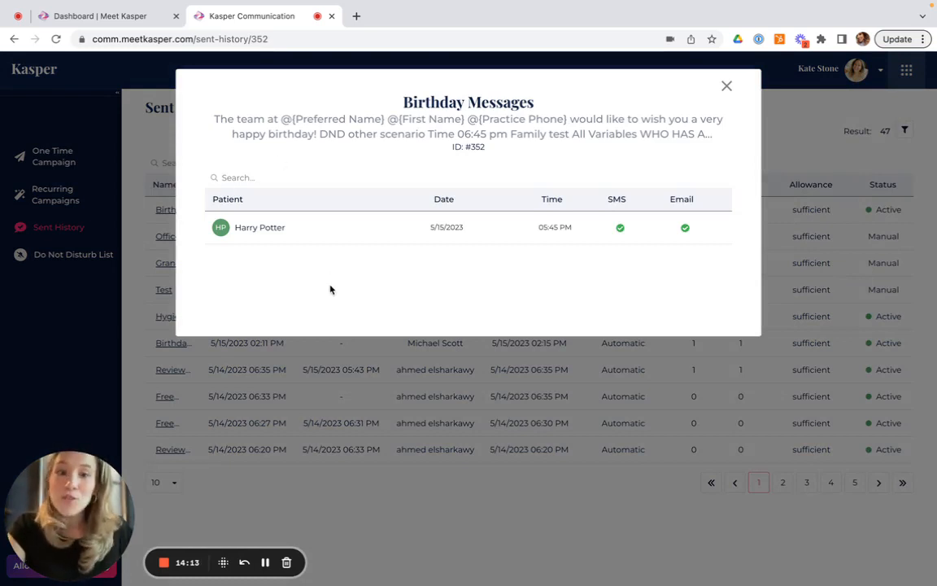
pyautogui.click(726, 88)
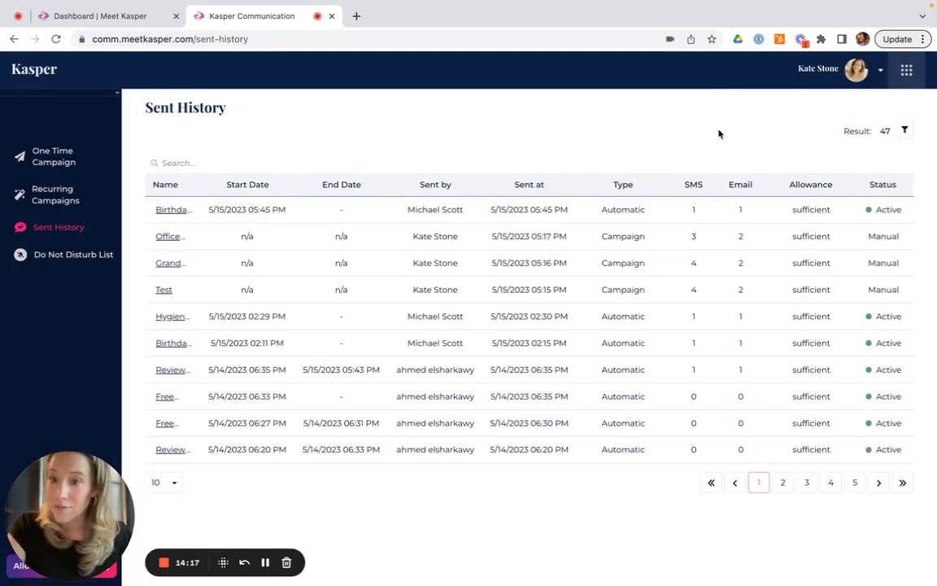